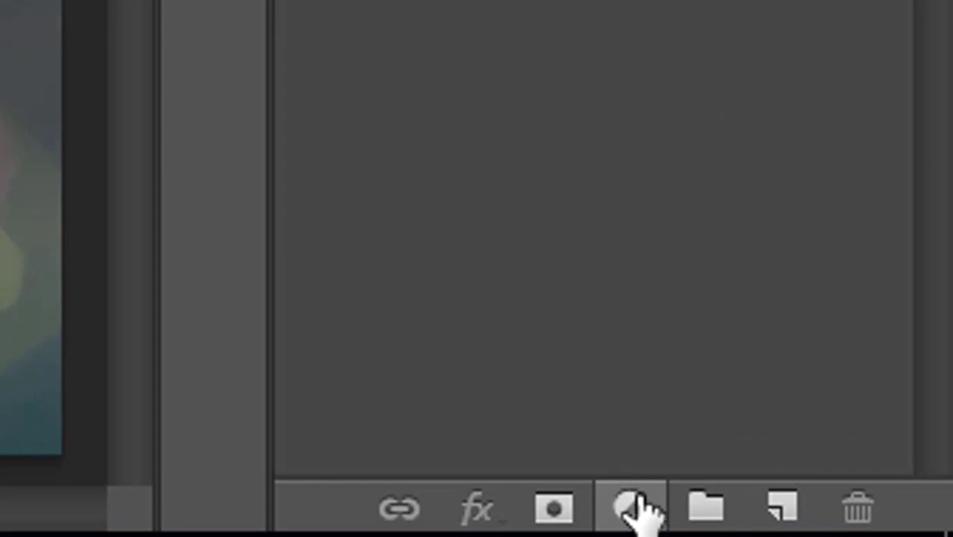
Add a Selective Color adjustment layer, Selective Color 1, and enlarge its Properties panel
{"action": "left_click", "coordinate": [632, 506]}
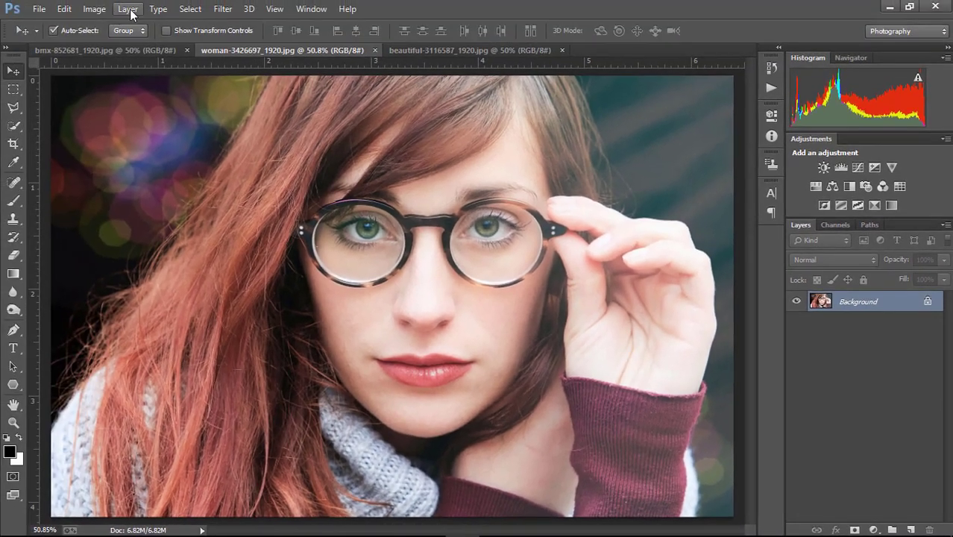
{"action": "left_click", "coordinate": [128, 9]}
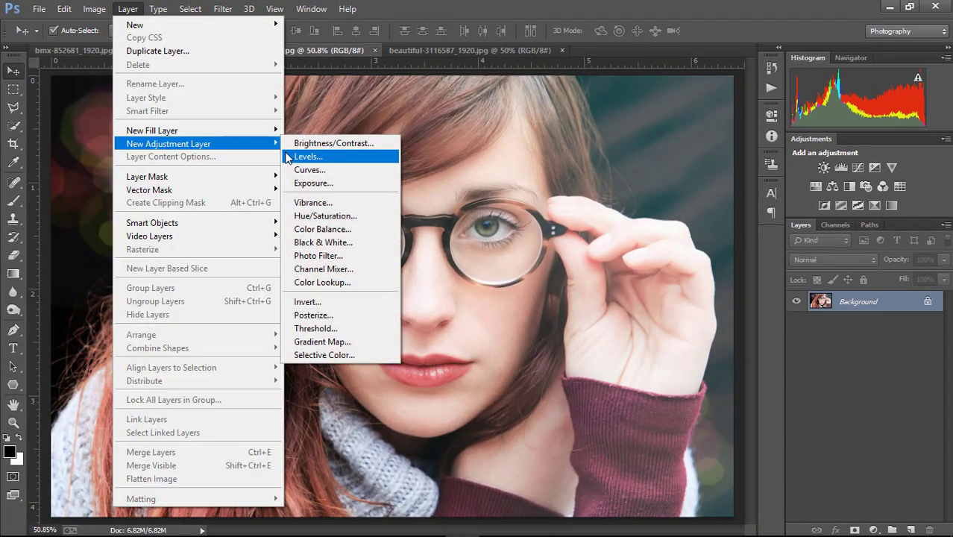
{"action": "mouse_move", "coordinate": [168, 144]}
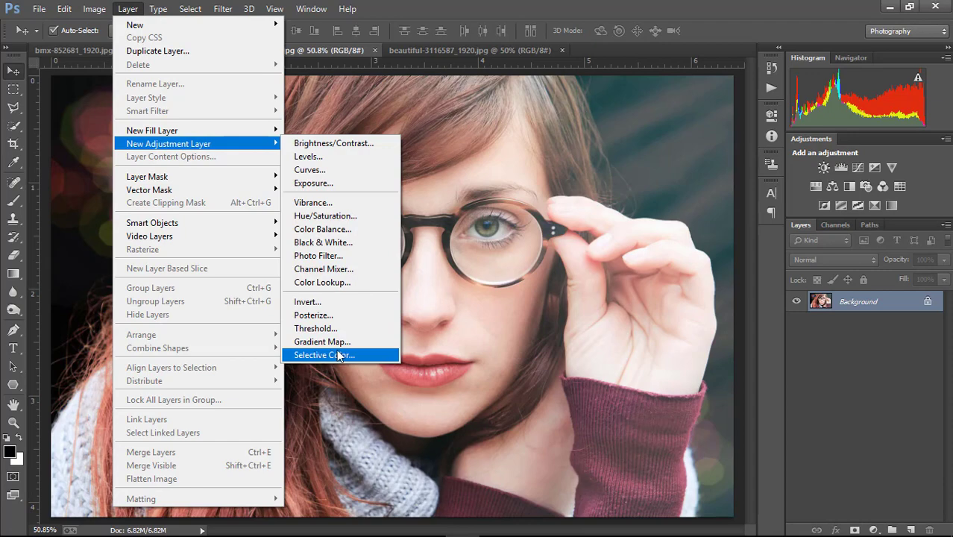
{"action": "left_click", "coordinate": [331, 354]}
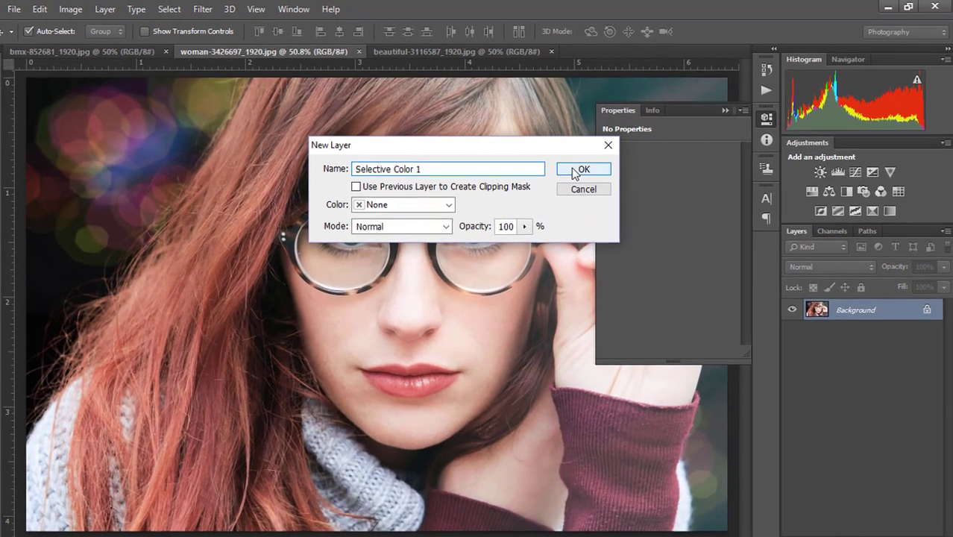
{"action": "left_click", "coordinate": [590, 165]}
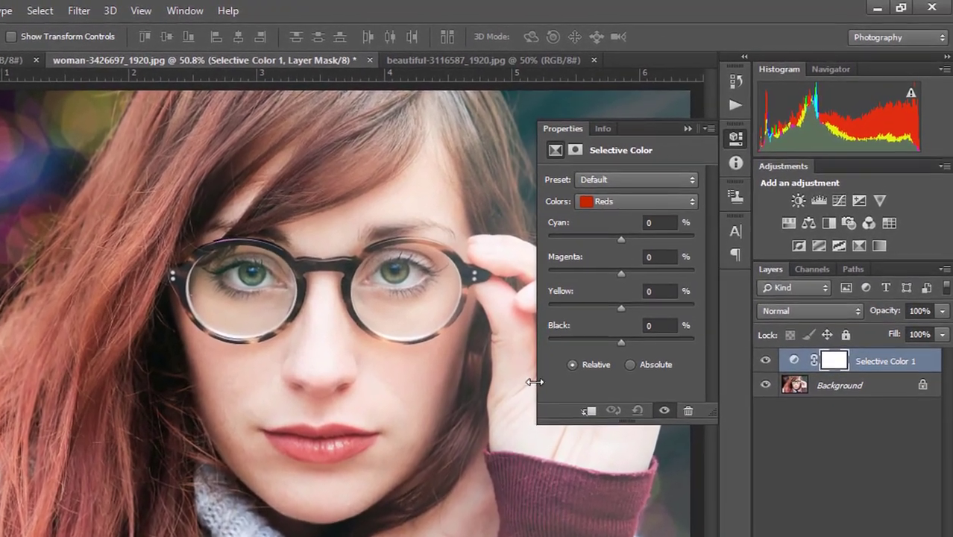
{"action": "left_click_drag", "start_coordinate": [562, 399], "coordinate": [450, 484]}
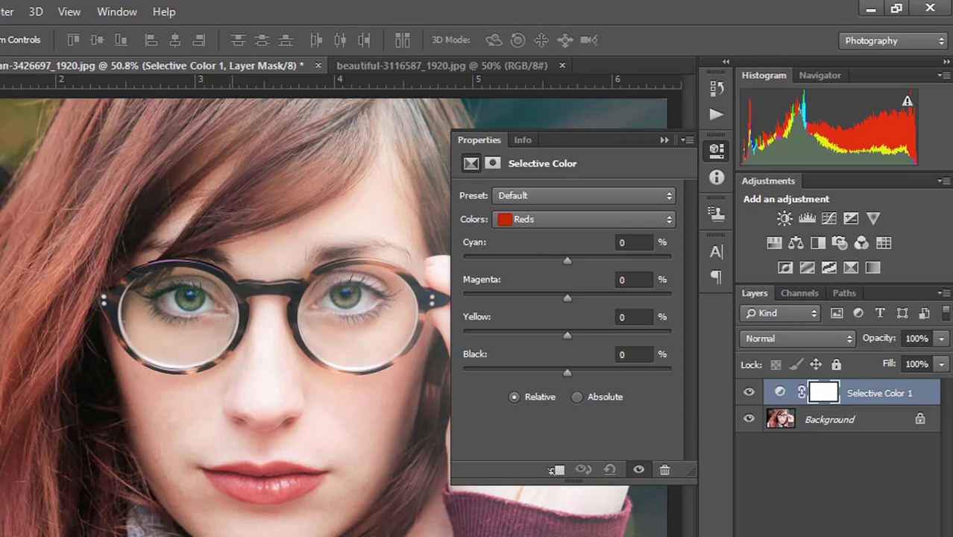
Set the Blacks colour range's Black slider to +18 in Selective Color 1
{"action": "left_click", "coordinate": [528, 220]}
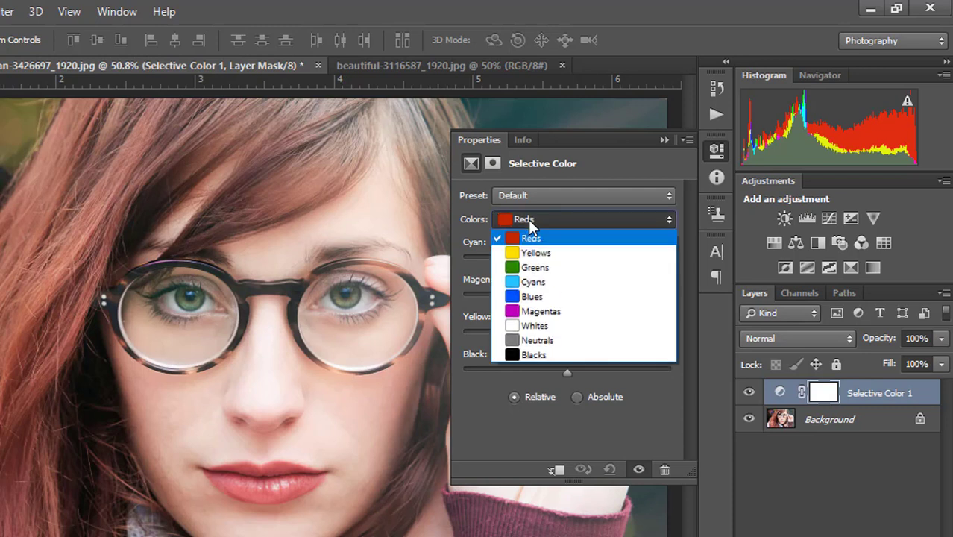
{"action": "left_click", "coordinate": [529, 353]}
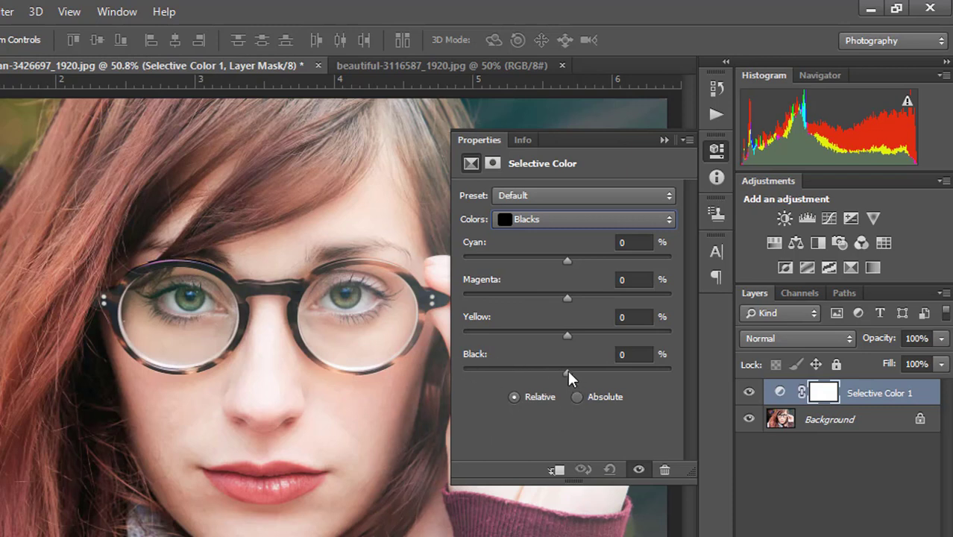
{"action": "left_click_drag", "start_coordinate": [567, 370], "coordinate": [584, 378]}
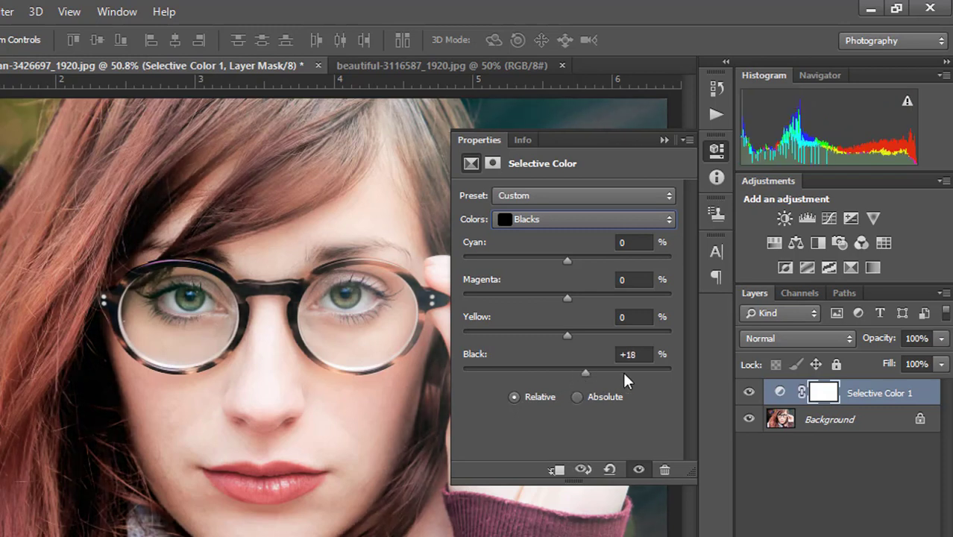
{"action": "mouse_move", "coordinate": [586, 372]}
{"action": "left_mouse_down"}
{"action": "mouse_move", "coordinate": [575, 375]}
{"action": "mouse_move", "coordinate": [584, 376]}
{"action": "left_mouse_up"}
{"action": "left_click", "coordinate": [540, 221]}
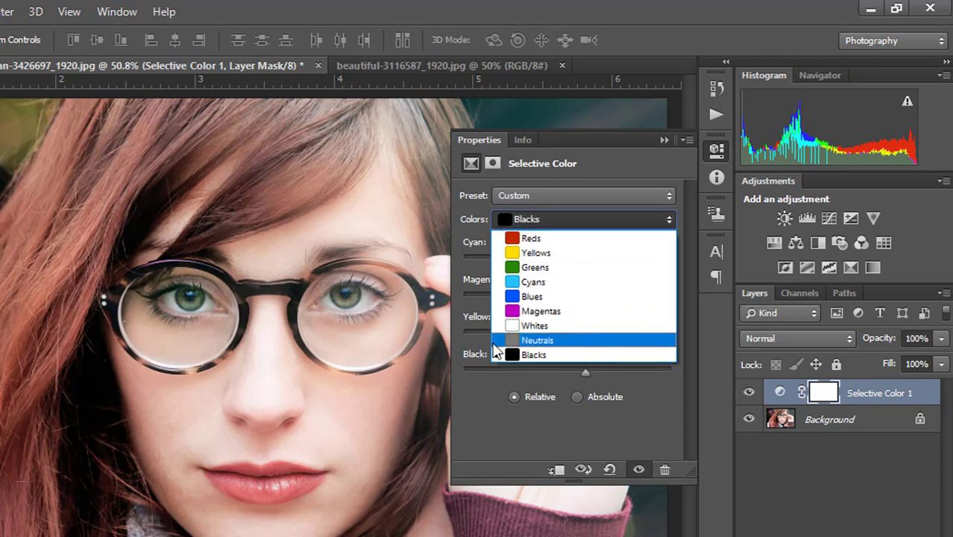
Set the Neutrals range to Black +8, Cyan +15 and Yellow -14
{"action": "left_click", "coordinate": [545, 344]}
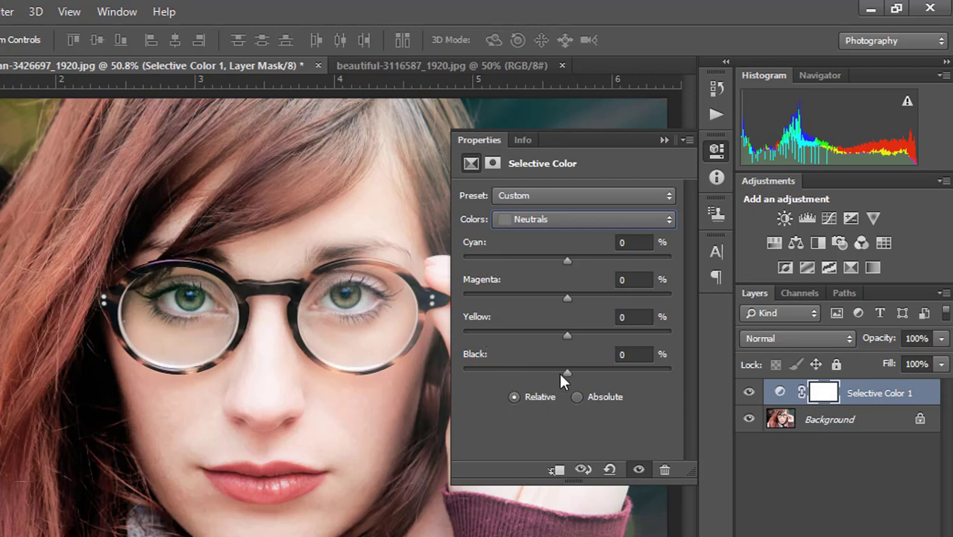
{"action": "left_click_drag", "start_coordinate": [569, 370], "coordinate": [575, 369]}
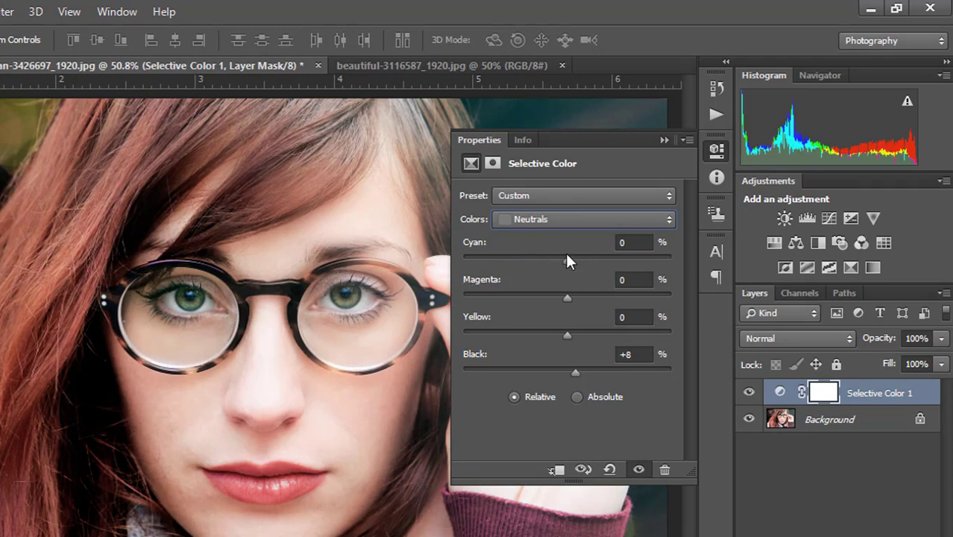
{"action": "left_click_drag", "start_coordinate": [571, 259], "coordinate": [583, 259]}
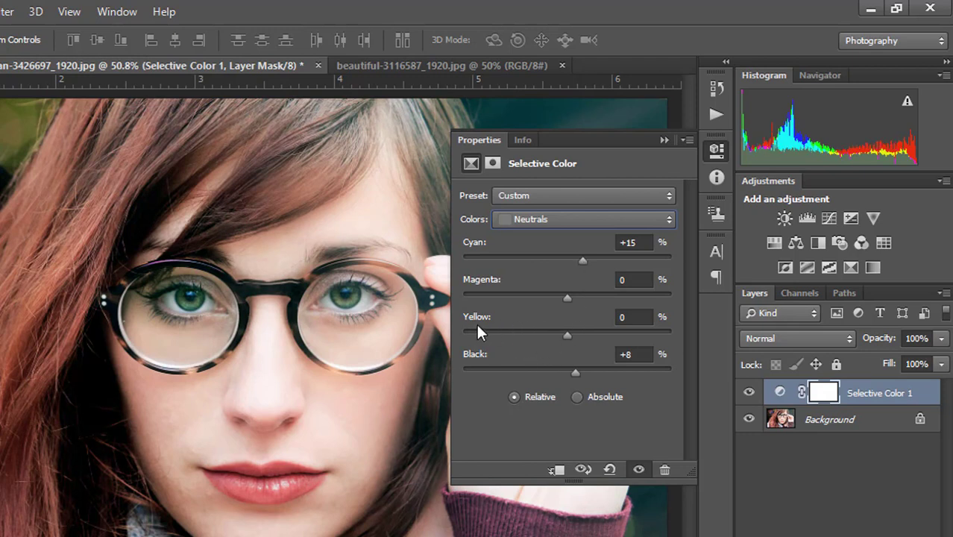
{"action": "left_click_drag", "start_coordinate": [565, 334], "coordinate": [552, 334]}
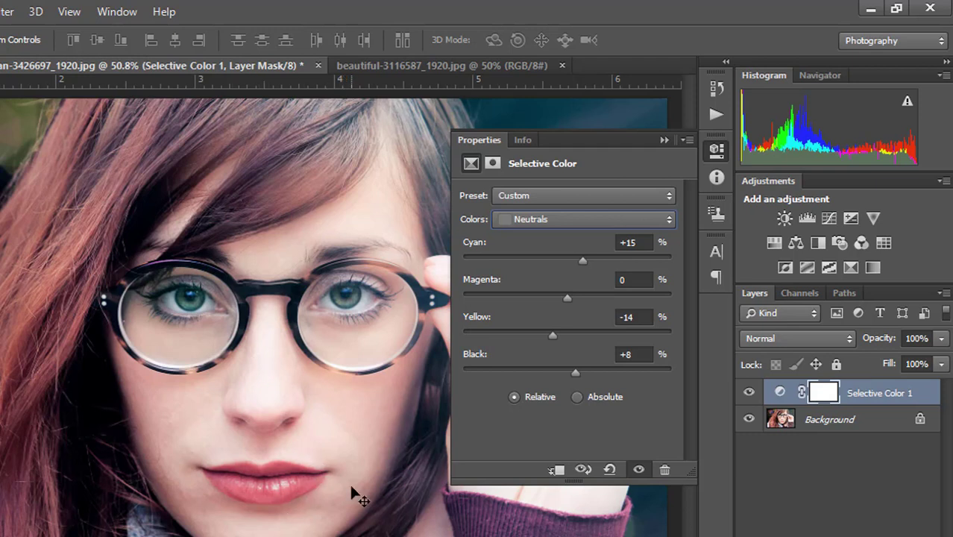
Set the Reds range to Black +18, Cyan -10 and Yellow +10
{"action": "left_click", "coordinate": [534, 221]}
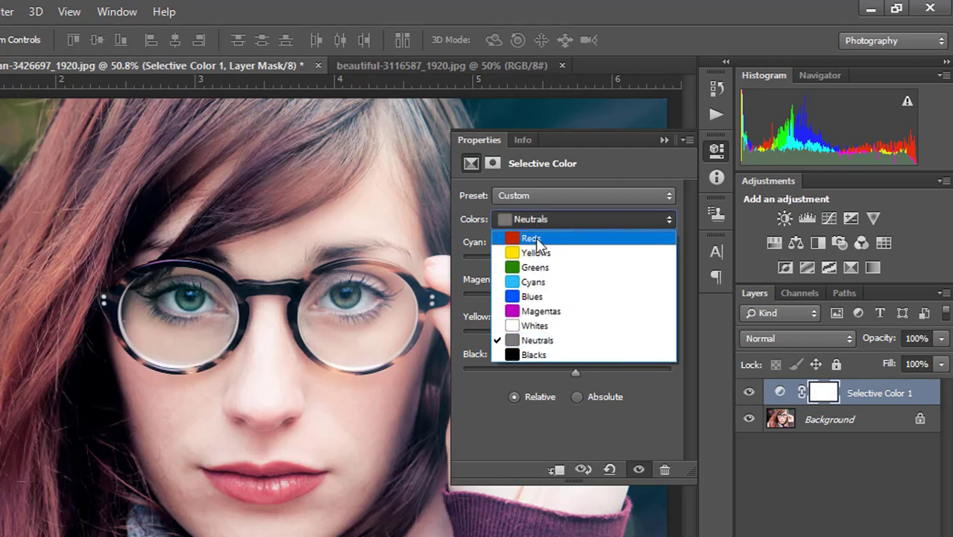
{"action": "left_click", "coordinate": [532, 238]}
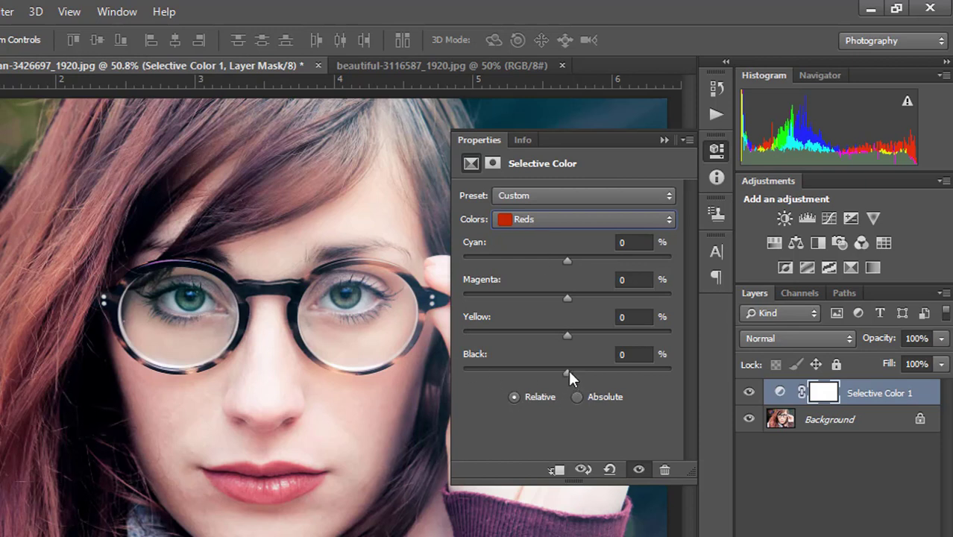
{"action": "left_click_drag", "start_coordinate": [567, 372], "coordinate": [584, 374]}
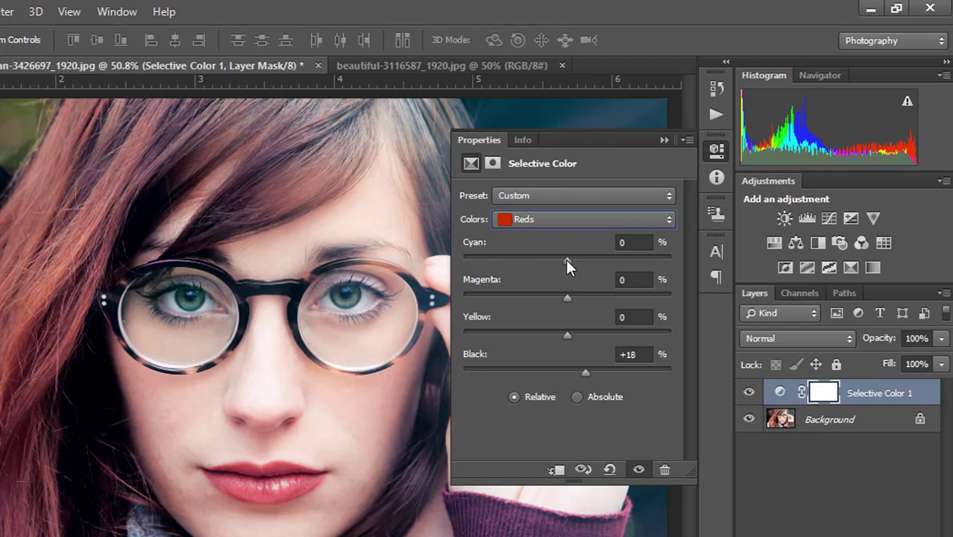
{"action": "left_click_drag", "start_coordinate": [565, 259], "coordinate": [559, 260]}
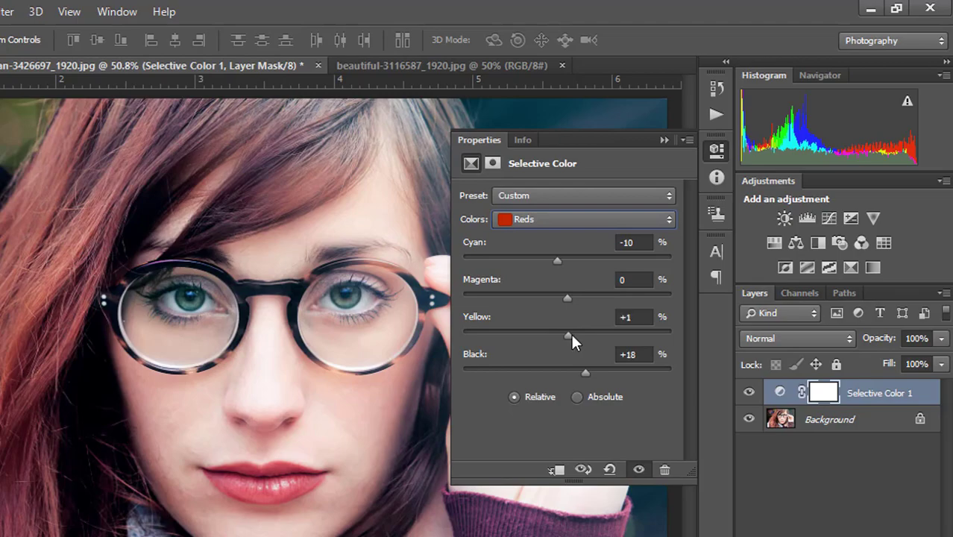
{"action": "left_click_drag", "start_coordinate": [567, 333], "coordinate": [580, 331]}
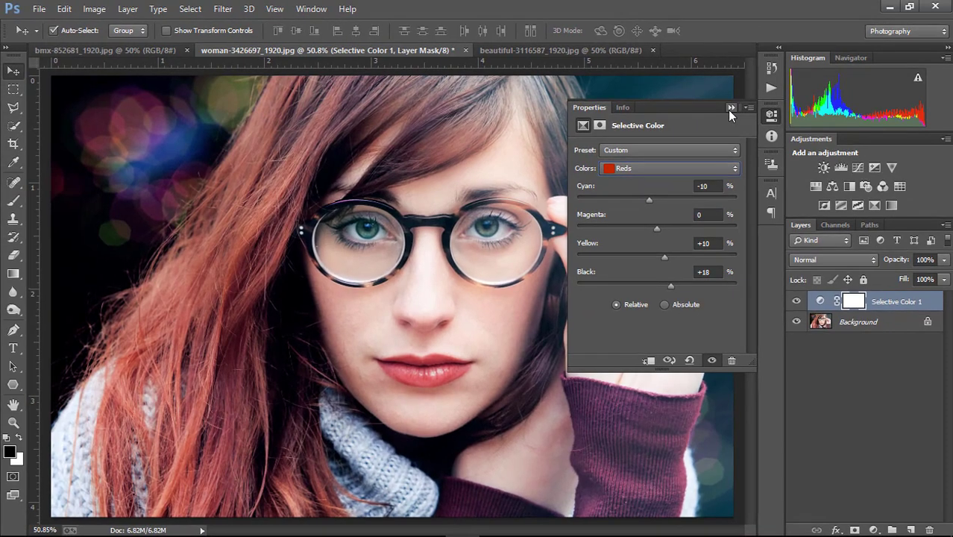
Collapse the Properties panel and toggle Selective Color 1 off and on to compare
{"action": "left_click", "coordinate": [731, 108]}
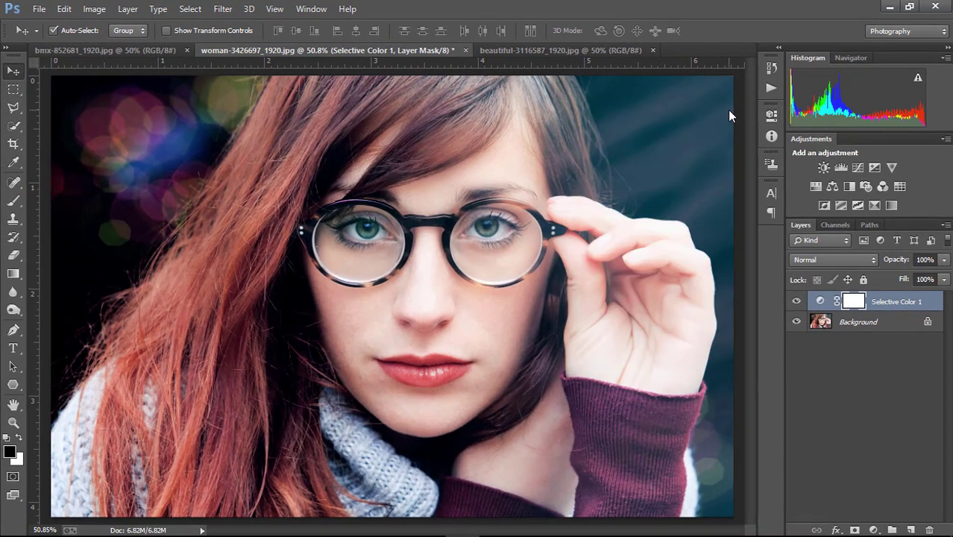
{"action": "left_click", "coordinate": [797, 301]}
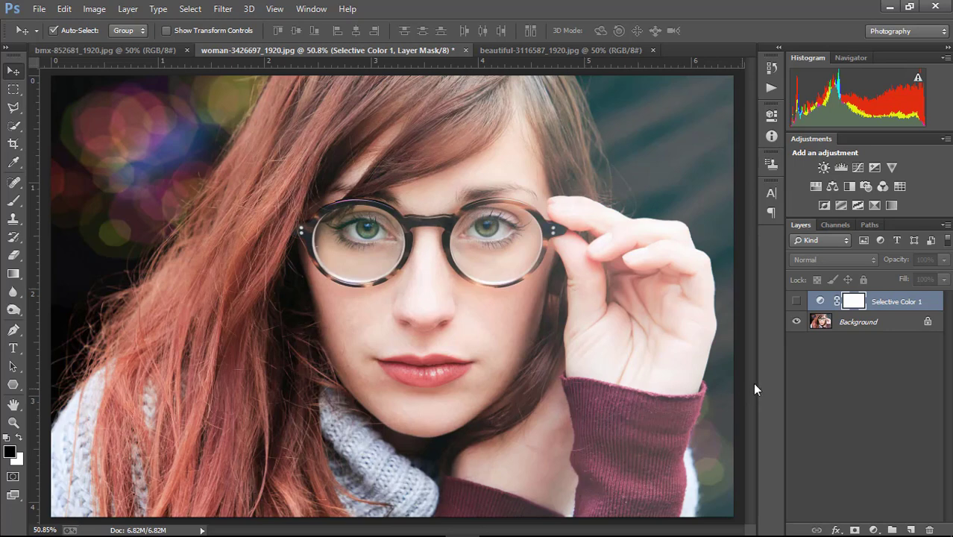
{"action": "left_click", "coordinate": [796, 301]}
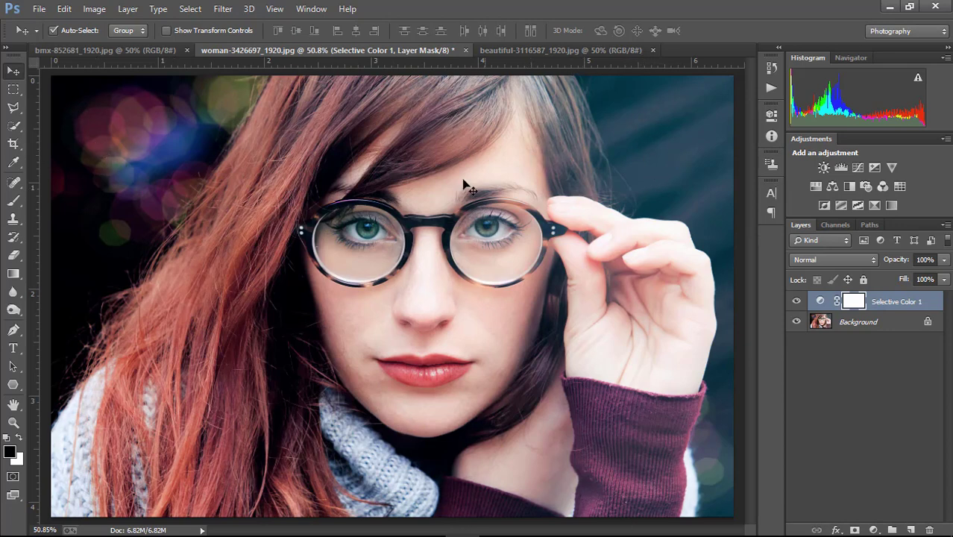
On a new Layer 1, fill top and bottom marquee bands with black as letterbox bars
{"action": "left_click", "coordinate": [15, 90]}
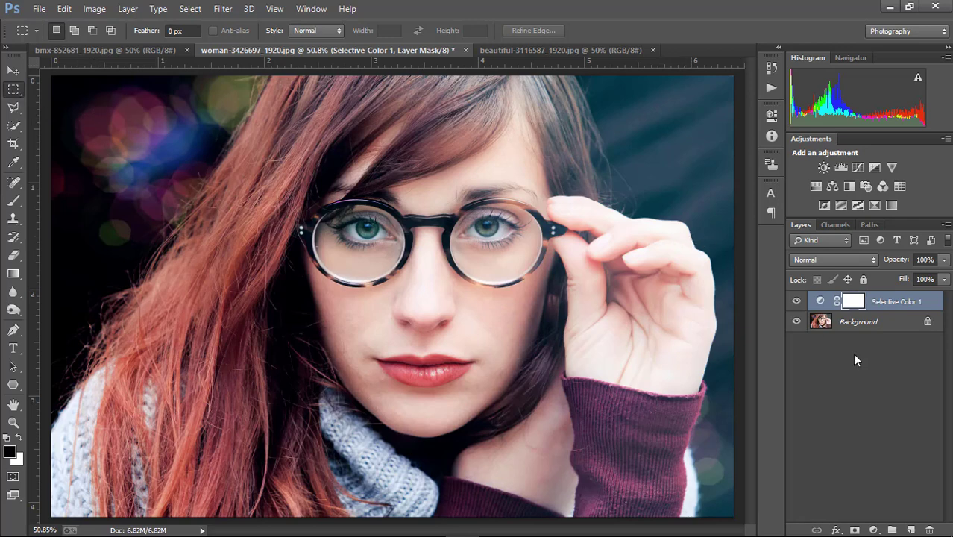
{"action": "left_click", "coordinate": [910, 530]}
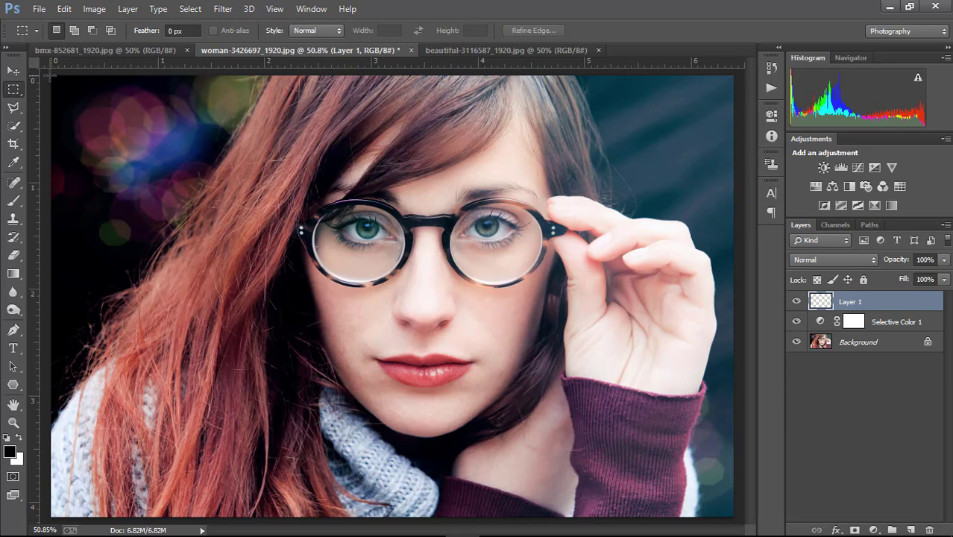
{"action": "left_click_drag", "start_coordinate": [50, 76], "coordinate": [747, 178]}
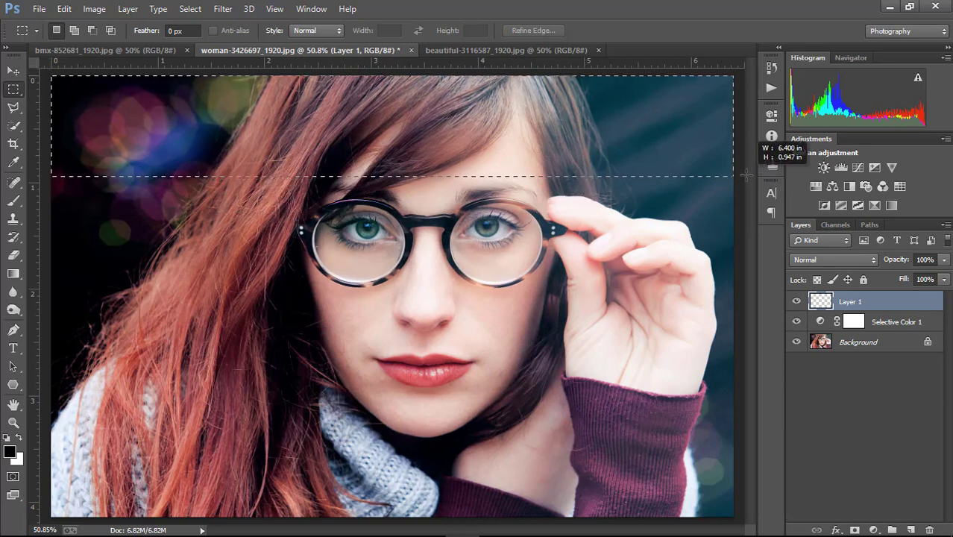
{"action": "left_click_drag", "start_coordinate": [746, 178], "coordinate": [746, 154]}
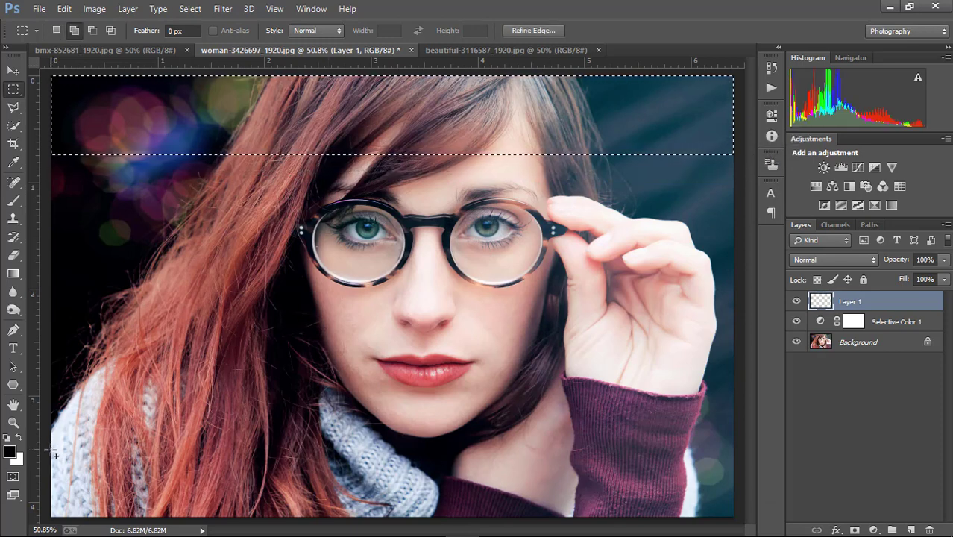
{"action": "key", "text": "shift"}
{"action": "mouse_move", "coordinate": [55, 450]}
{"action": "left_mouse_down"}
{"action": "mouse_move", "coordinate": [736, 527]}
{"action": "mouse_move", "coordinate": [734, 518]}
{"action": "left_mouse_up"}
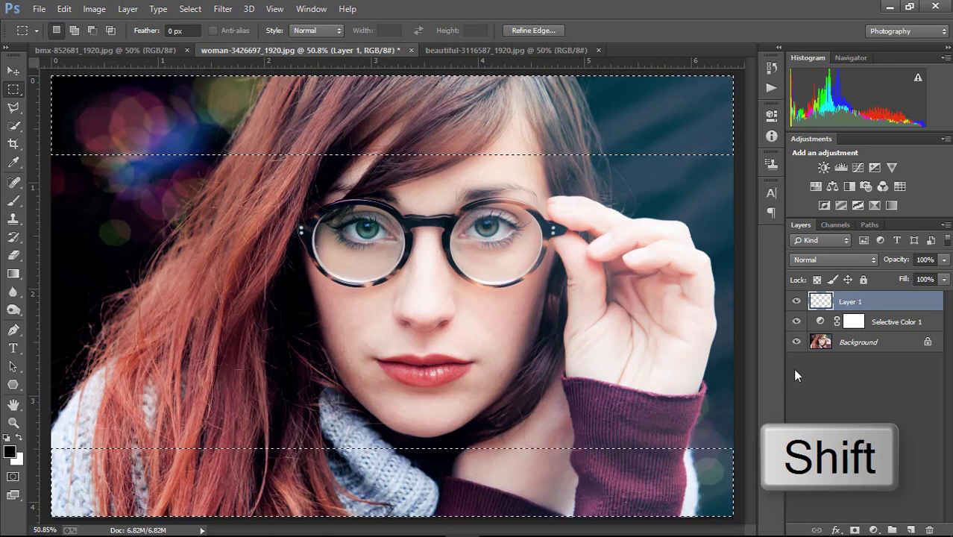
{"action": "key", "text": "alt+BackSpace"}
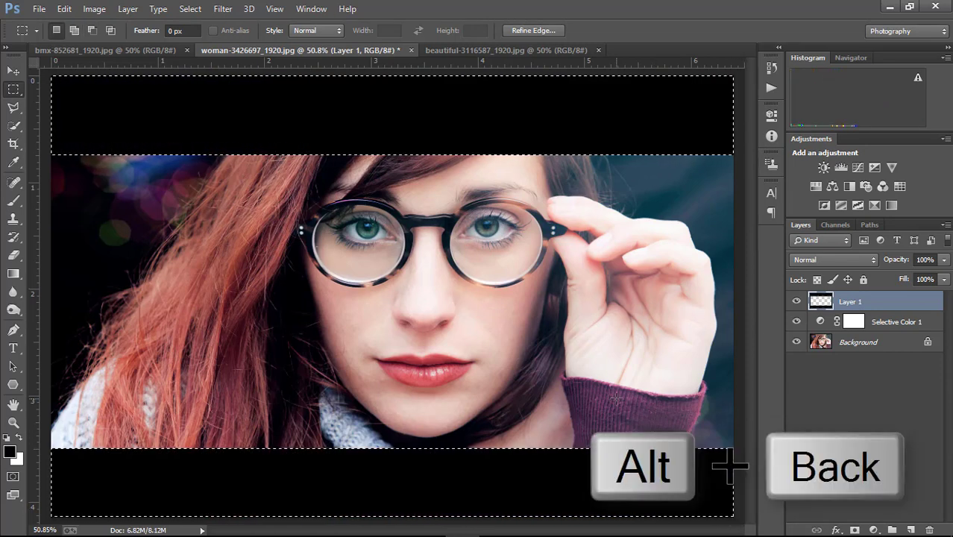
{"action": "key", "text": "ctrl+d"}
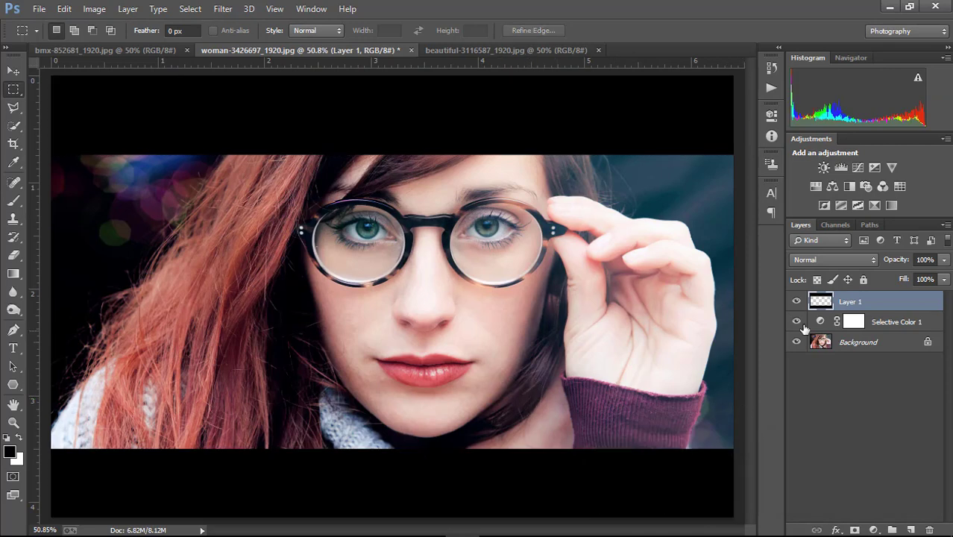
Delete the black-bar Layer 1, recheck the grade, and select Background with Selective Color 1
{"action": "left_click", "coordinate": [796, 302]}
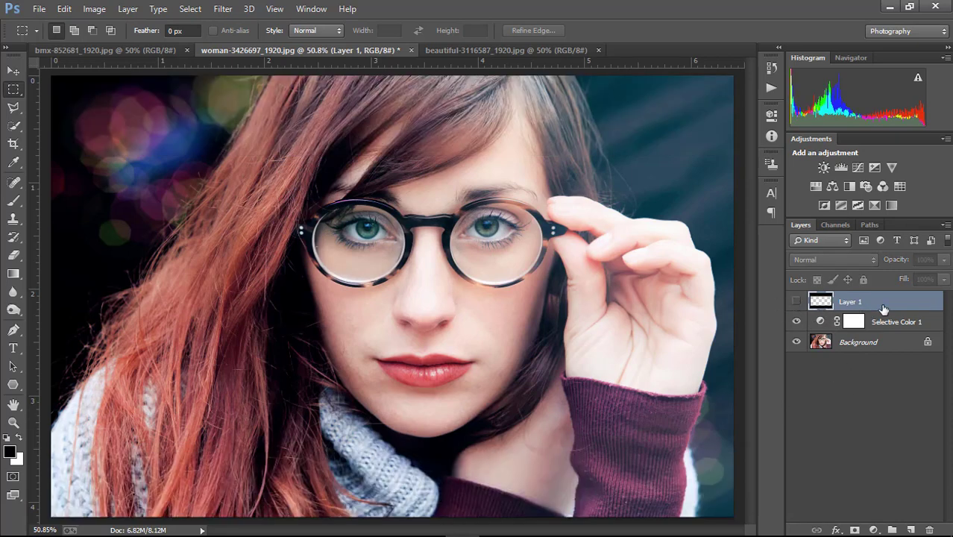
{"action": "left_click_drag", "start_coordinate": [881, 302], "coordinate": [929, 528]}
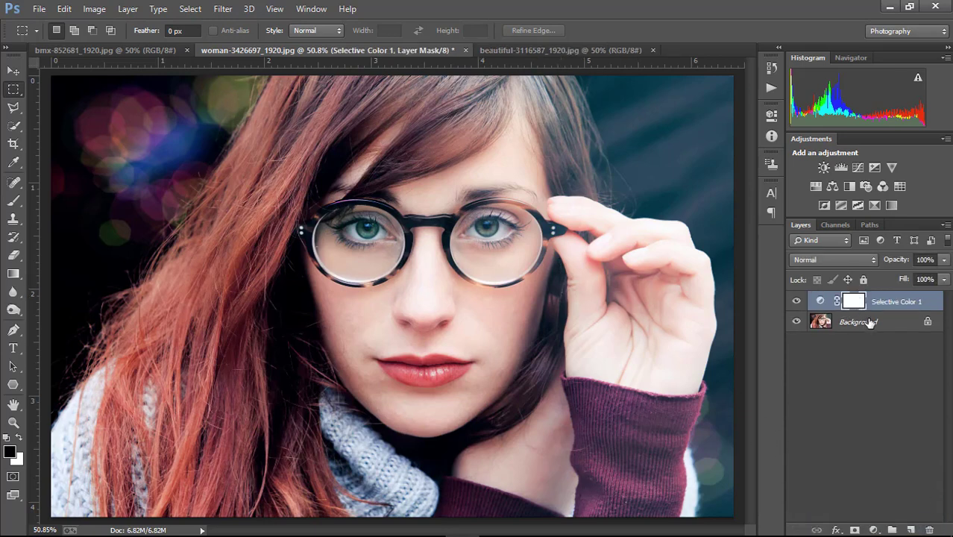
{"action": "left_click", "coordinate": [795, 301]}
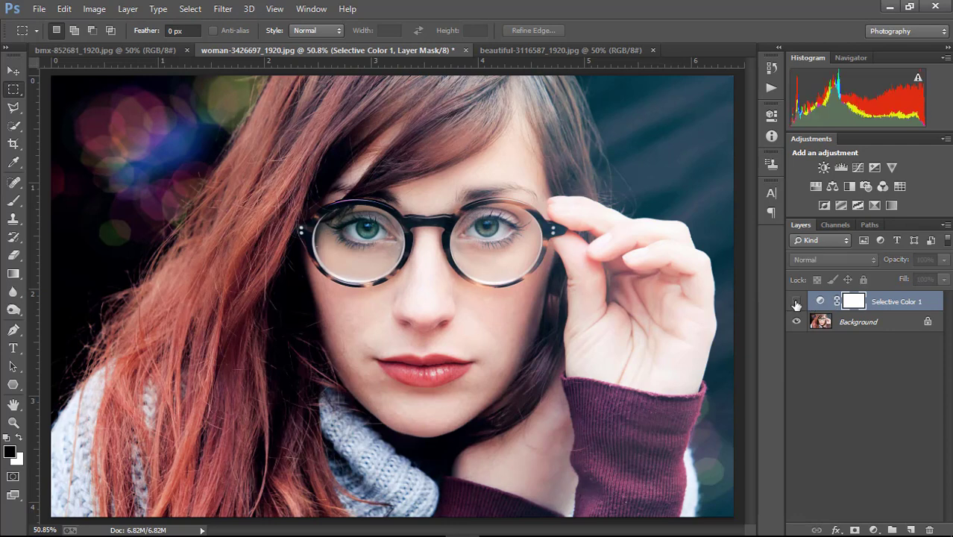
{"action": "left_click", "coordinate": [796, 301]}
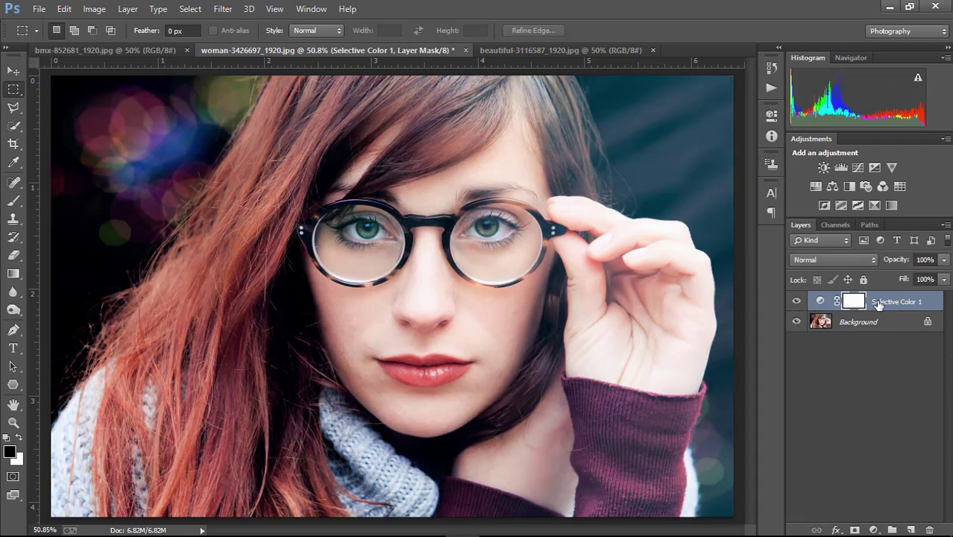
{"action": "left_click", "coordinate": [857, 321], "text": "shift"}
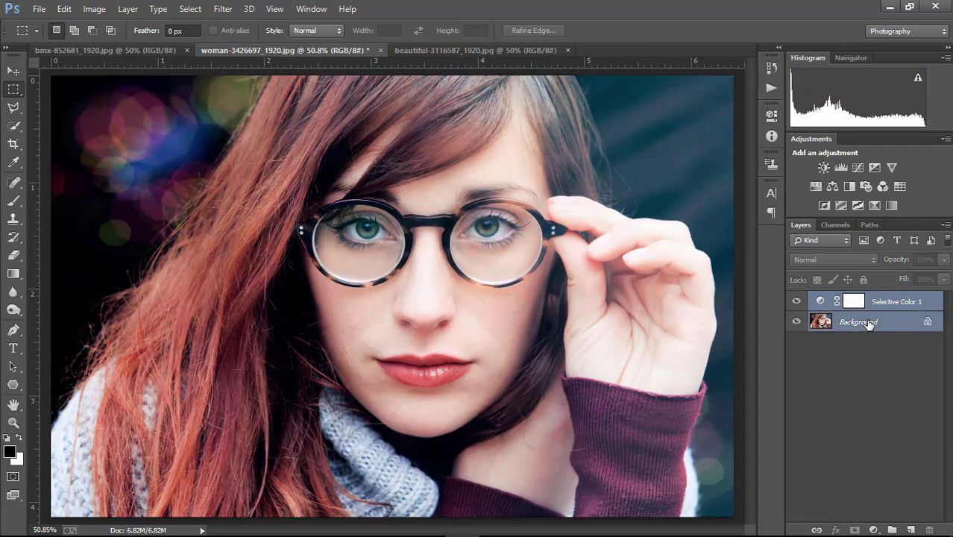
Convert Background and Selective Color 1 into a single smart object
{"action": "right_click", "coordinate": [868, 322]}
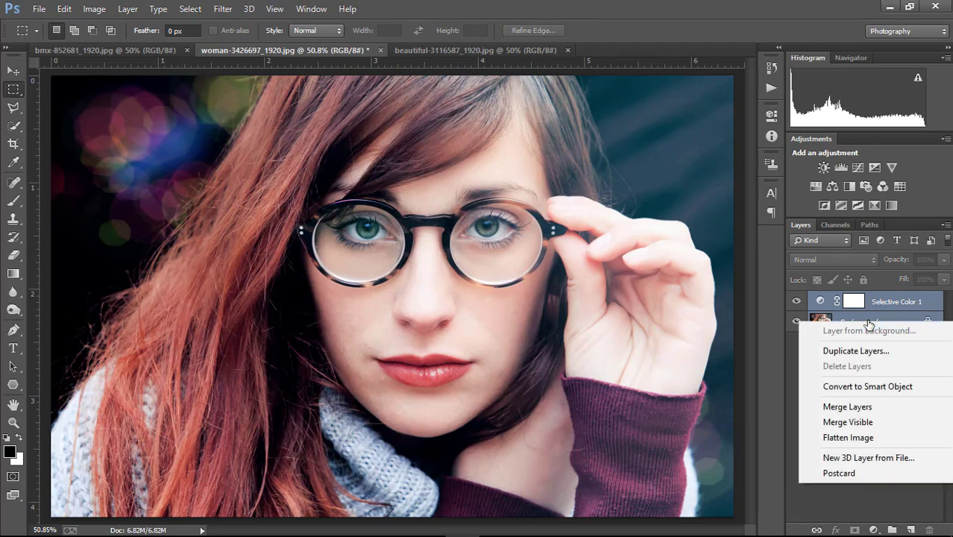
{"action": "left_click", "coordinate": [874, 392]}
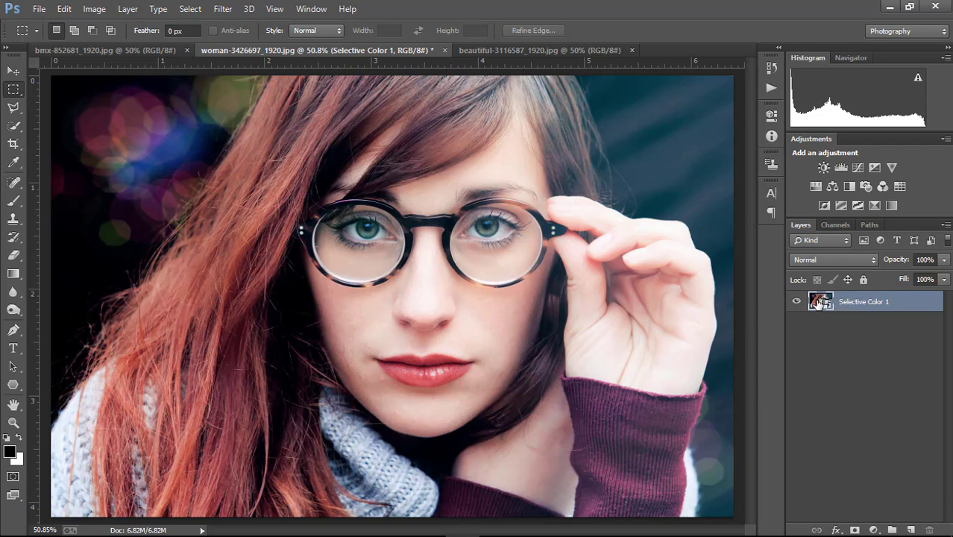
Open the Camera Raw Filter on the Selective Color 1 smart object
{"action": "left_click", "coordinate": [220, 11]}
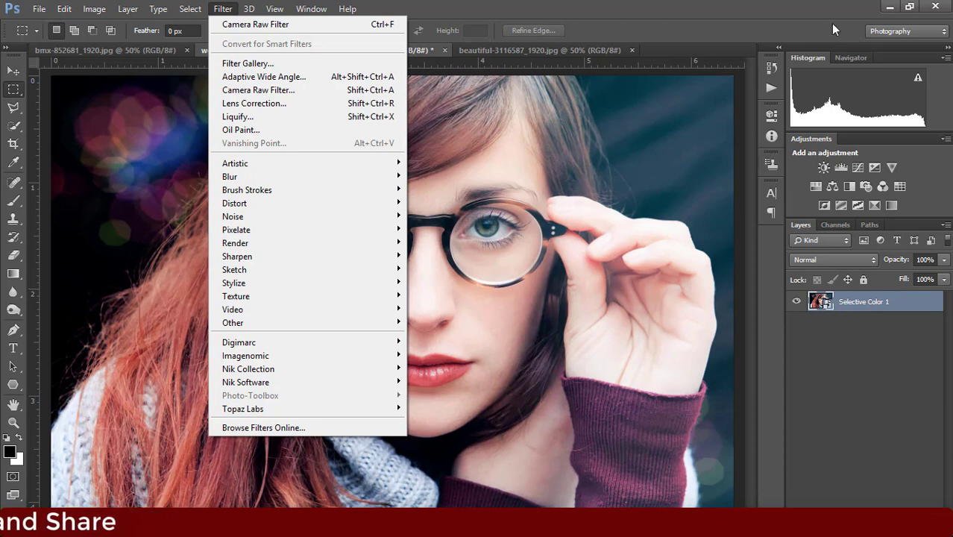
{"action": "left_click", "coordinate": [253, 91]}
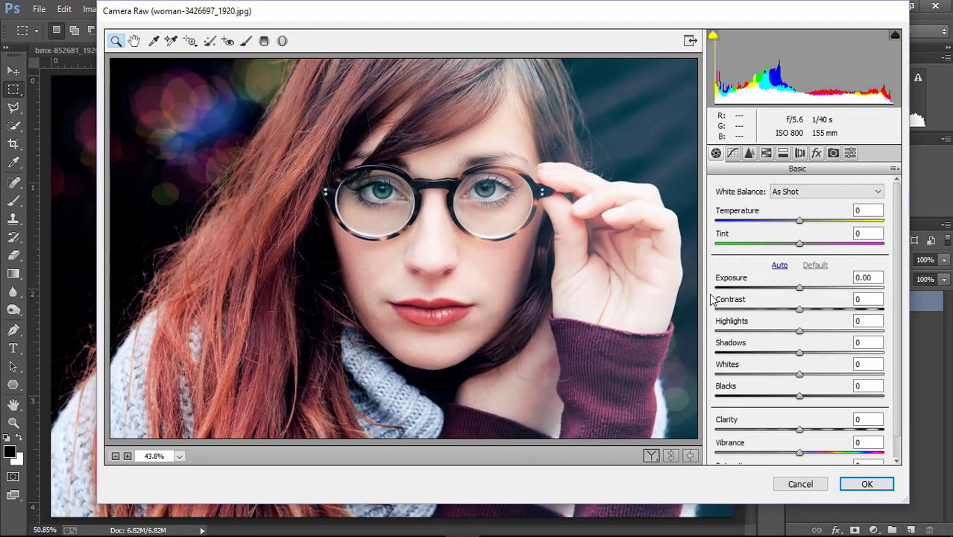
Apply Camera Raw with Exposure -0.35, Contrast +4, Clarity +23 and Vignetting Amount -19
{"action": "left_click_drag", "start_coordinate": [800, 289], "coordinate": [796, 289]}
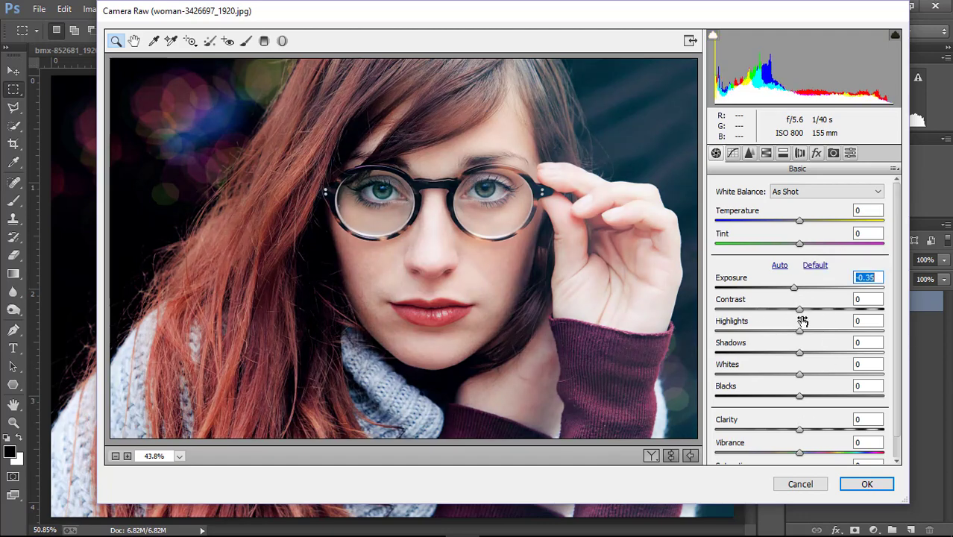
{"action": "left_click_drag", "start_coordinate": [799, 307], "coordinate": [803, 308]}
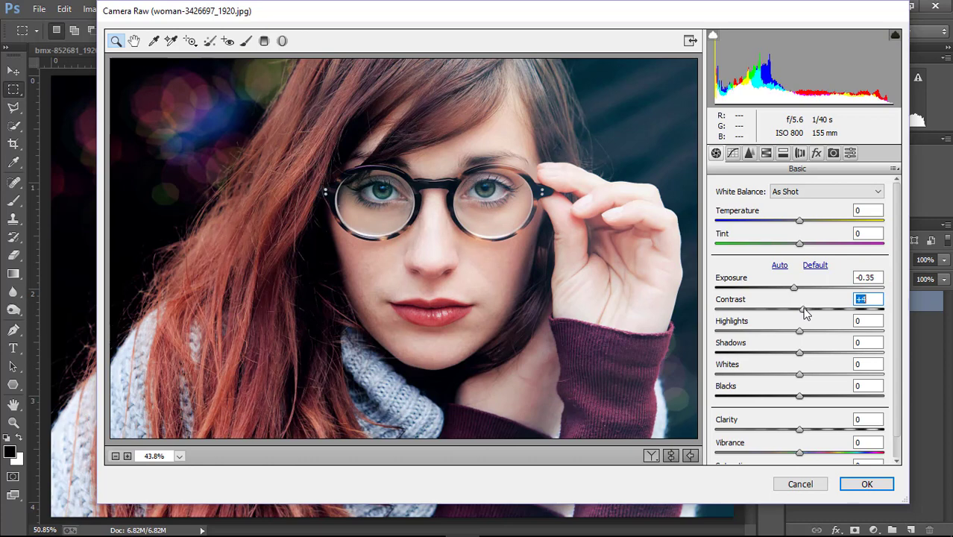
{"action": "left_click_drag", "start_coordinate": [803, 435], "coordinate": [821, 435]}
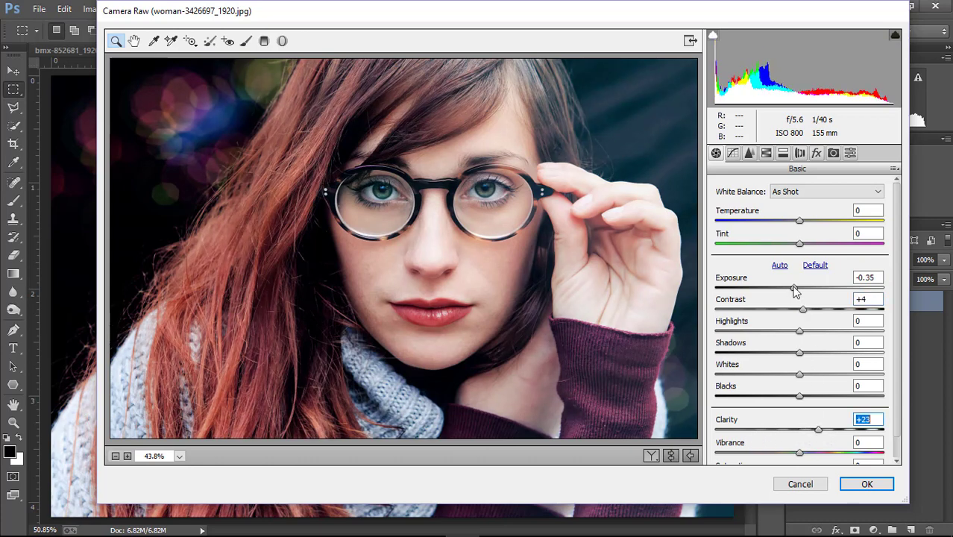
{"action": "left_click", "coordinate": [816, 153]}
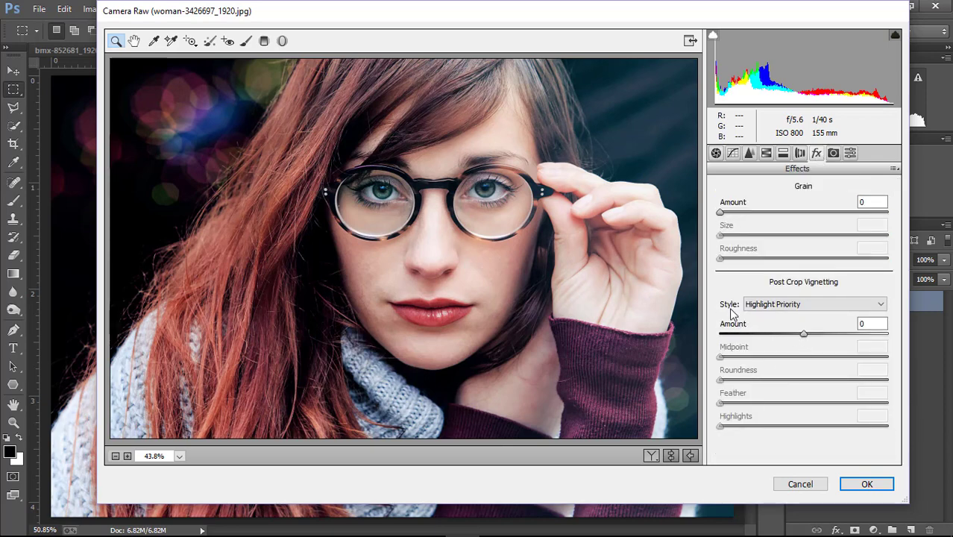
{"action": "left_click_drag", "start_coordinate": [805, 334], "coordinate": [789, 334]}
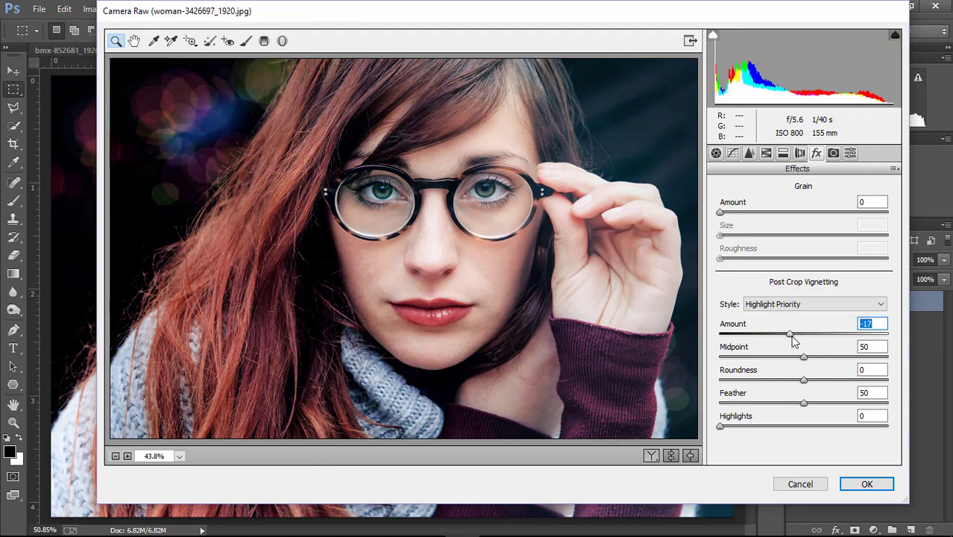
{"action": "left_click_drag", "start_coordinate": [786, 335], "coordinate": [785, 336]}
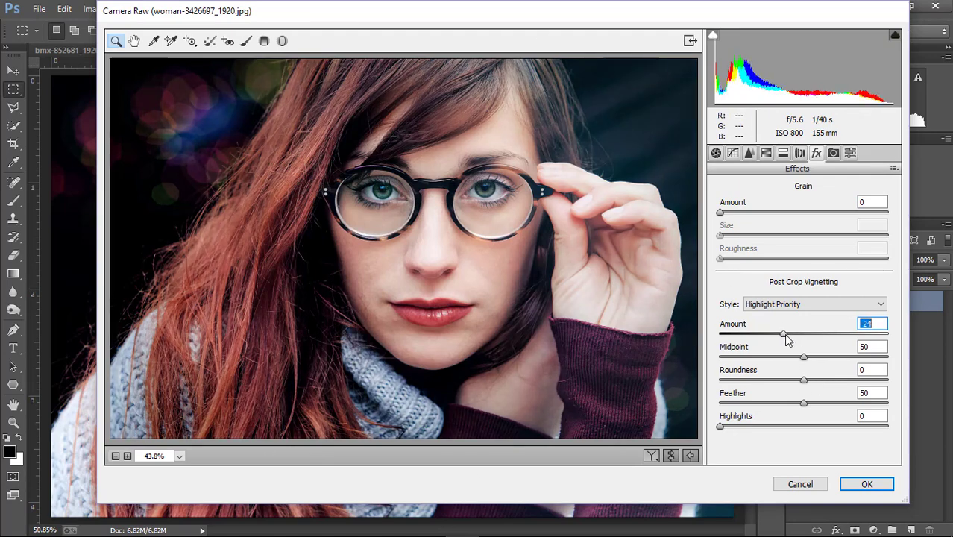
{"action": "left_click", "coordinate": [866, 484]}
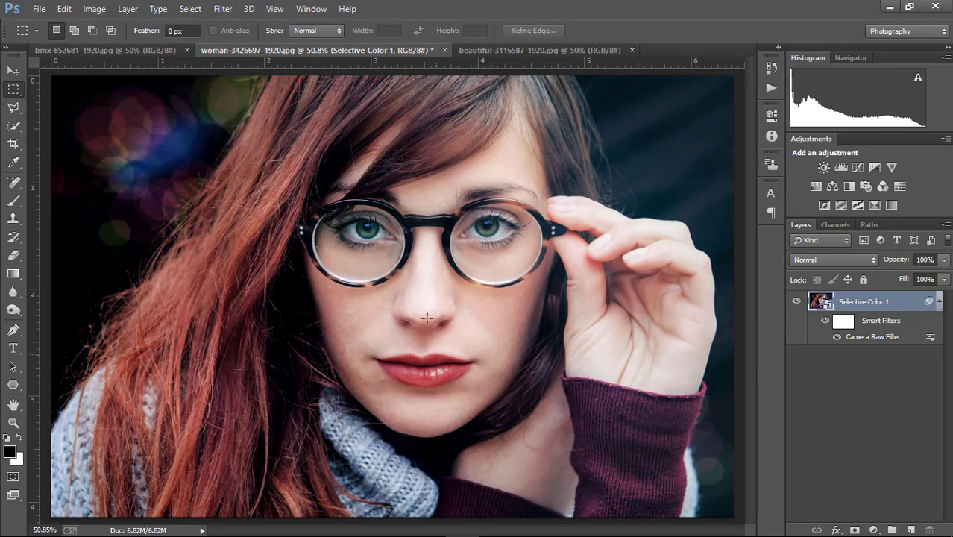
Zoom the canvas in and out briefly to inspect the image
{"action": "scroll", "coordinate": [428, 317], "scroll_direction": "down", "scroll_amount": 3}
{"action": "scroll", "coordinate": [453, 353], "scroll_direction": "up", "scroll_amount": 2}
{"action": "scroll", "coordinate": [456, 352], "scroll_direction": "up", "scroll_amount": 1}
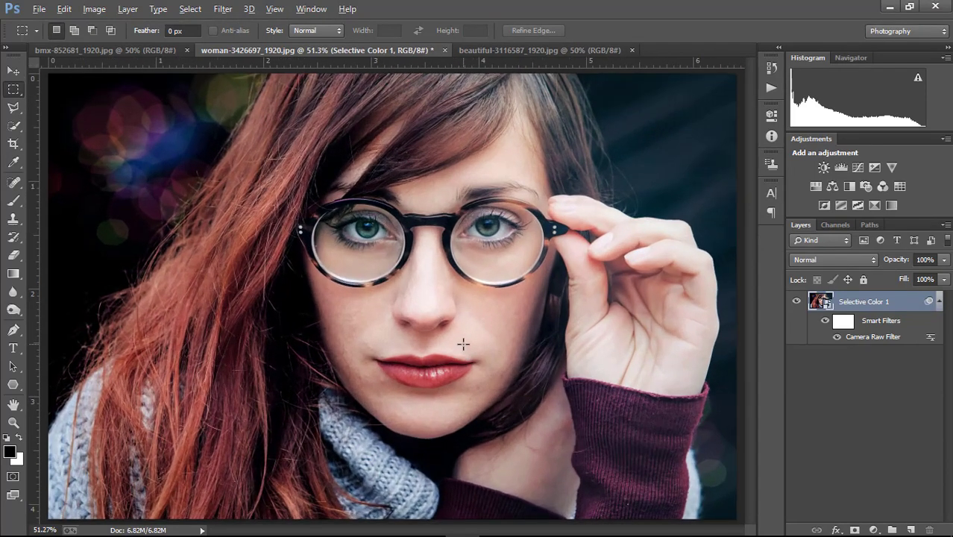
{"action": "scroll", "coordinate": [463, 344], "scroll_direction": "down", "scroll_amount": 1}
{"action": "scroll", "coordinate": [463, 341], "scroll_direction": "up", "scroll_amount": 1}
{"action": "scroll", "coordinate": [466, 343], "scroll_direction": "down", "scroll_amount": 1}
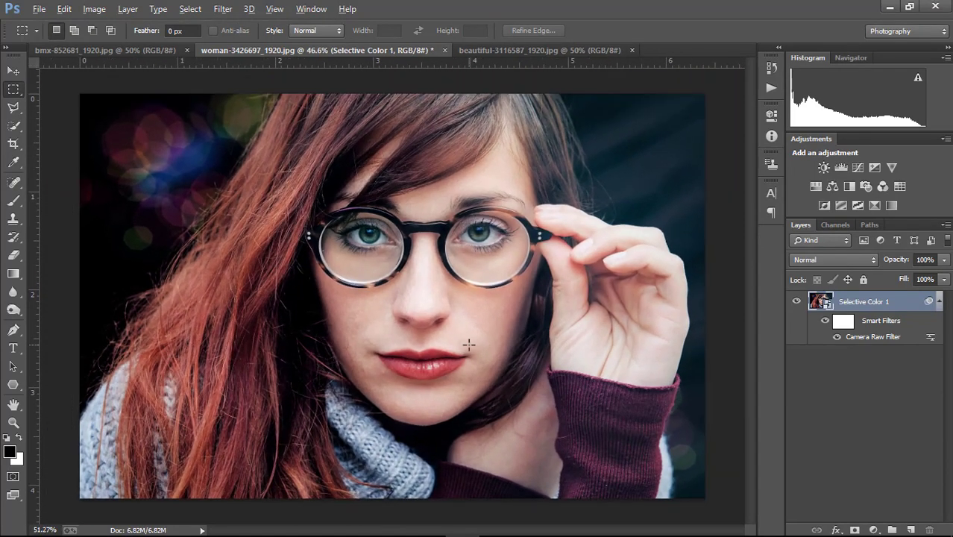
{"action": "scroll", "coordinate": [469, 344], "scroll_direction": "up", "scroll_amount": 1}
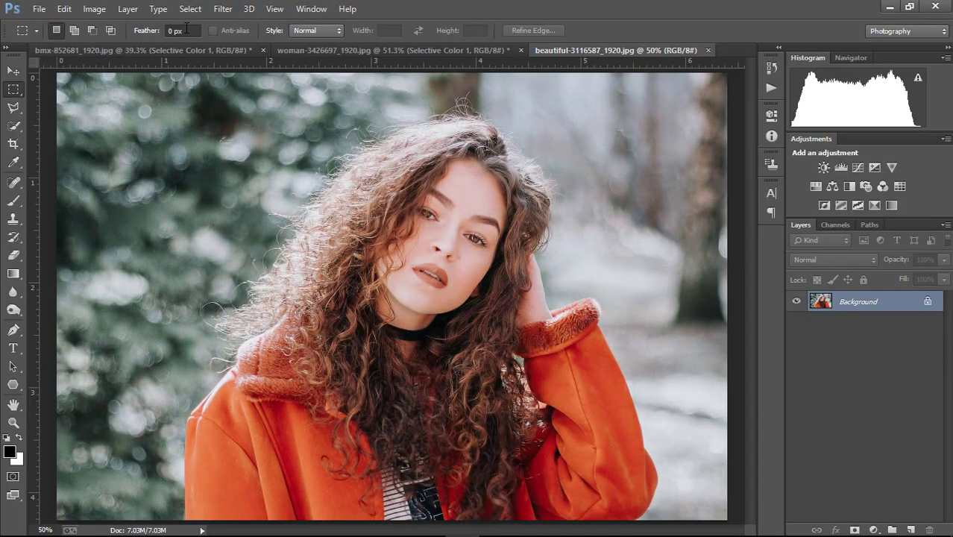
Add a Selective Color 1 adjustment layer above the Background
{"action": "left_click", "coordinate": [126, 9]}
{"action": "mouse_move", "coordinate": [168, 143]}
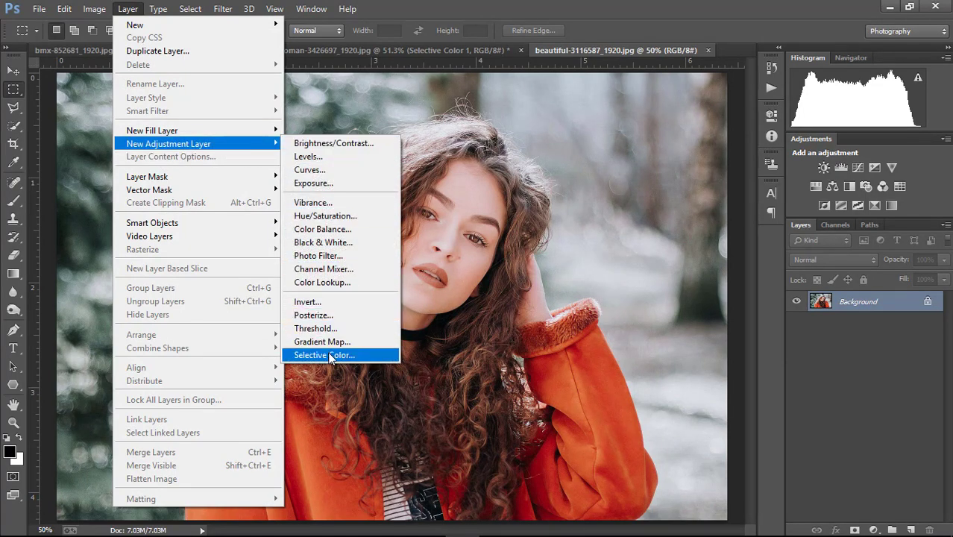
{"action": "left_click", "coordinate": [330, 355]}
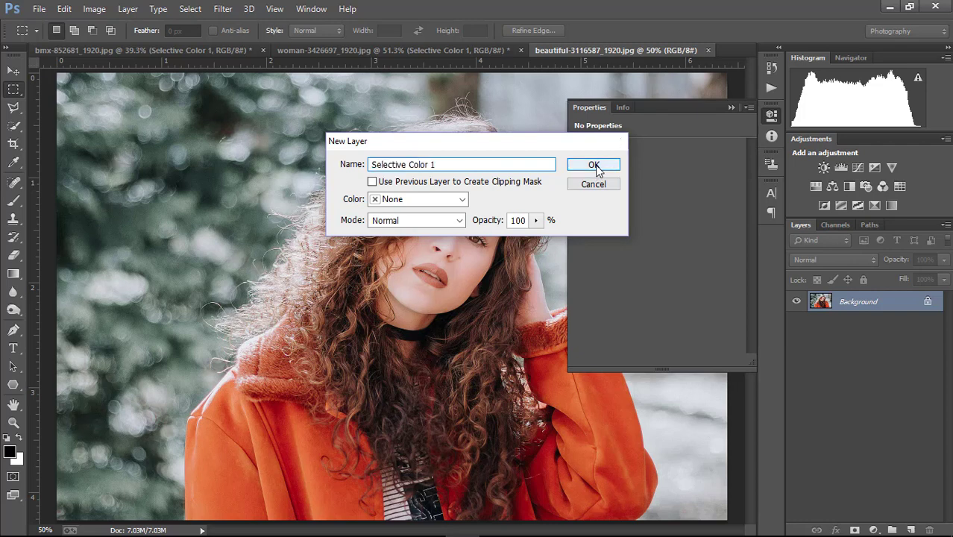
{"action": "left_click", "coordinate": [597, 168]}
Set the Blacks range's Black value to +22%
{"action": "left_click", "coordinate": [630, 165]}
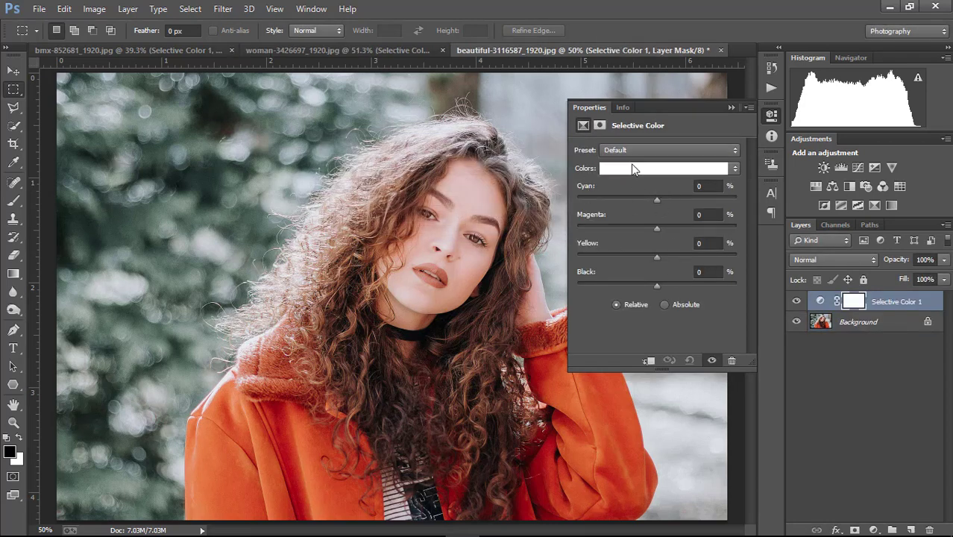
{"action": "left_click", "coordinate": [651, 273]}
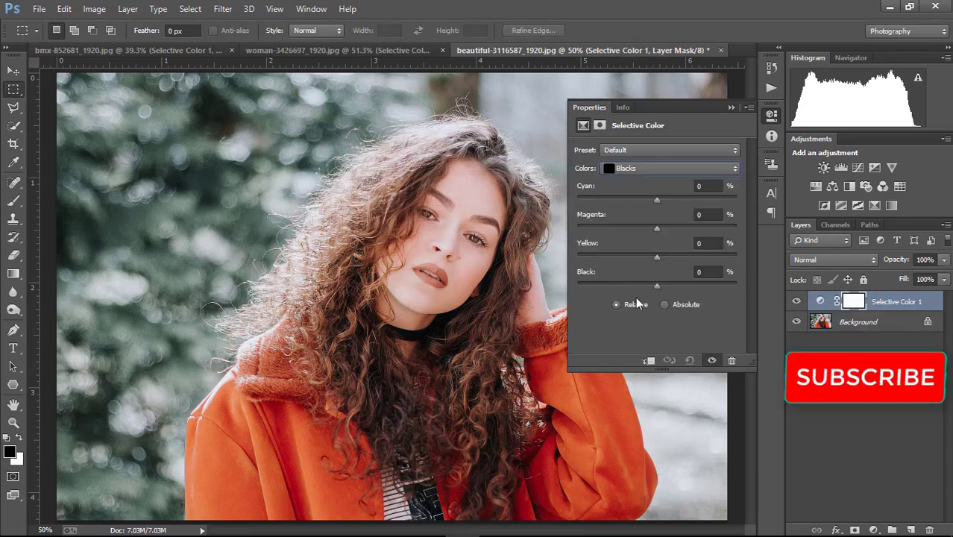
{"action": "left_click_drag", "start_coordinate": [657, 291], "coordinate": [674, 291]}
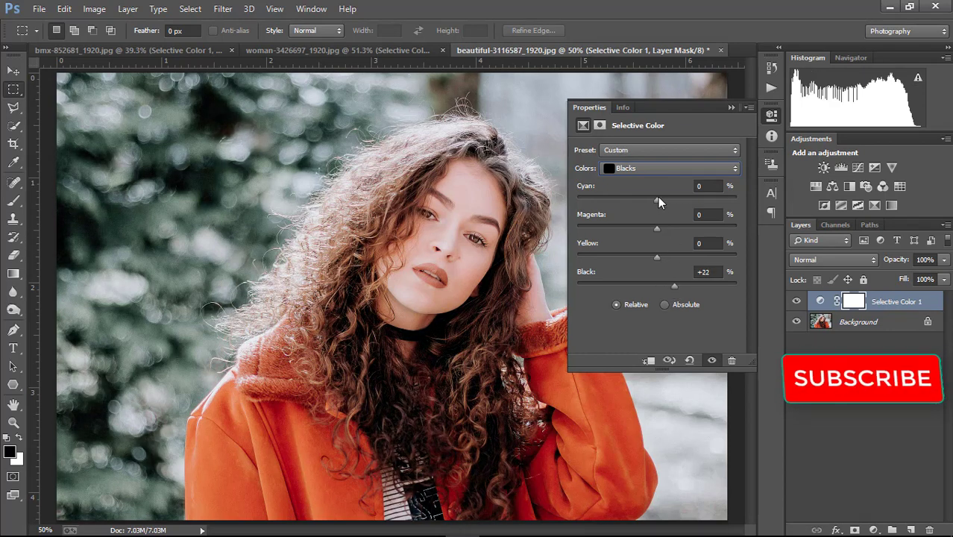
Set Selective Color Neutrals to Cyan +20%, Yellow -15% and Black +8%
{"action": "left_click", "coordinate": [648, 170]}
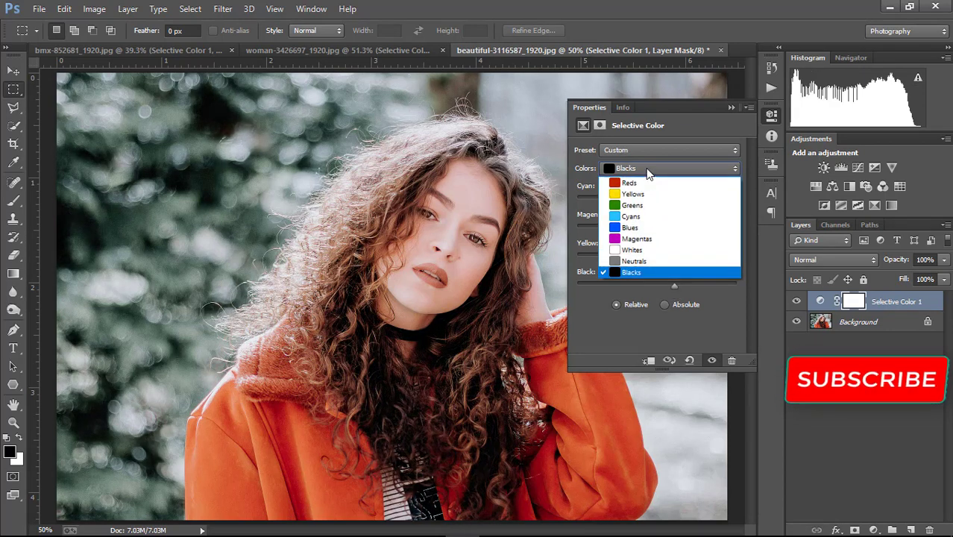
{"action": "left_click", "coordinate": [632, 262]}
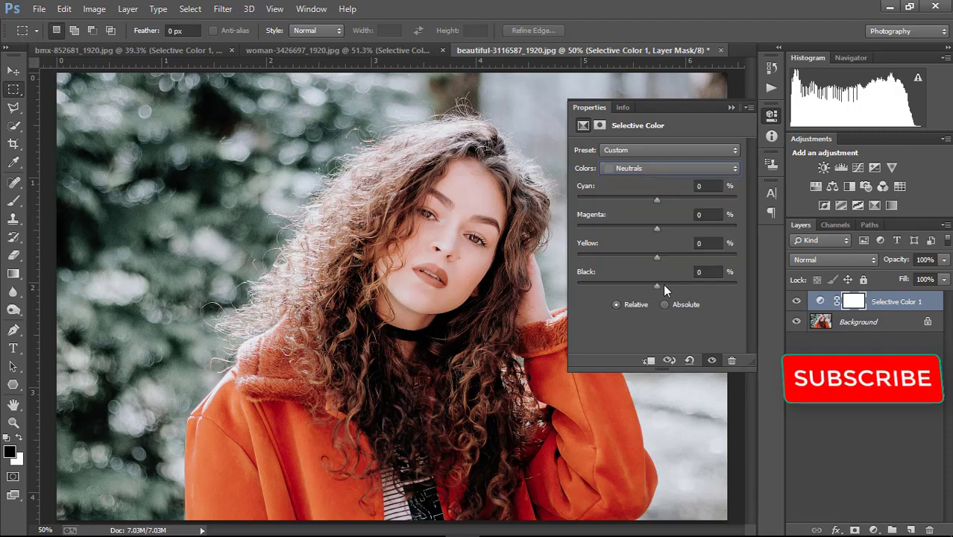
{"action": "left_click_drag", "start_coordinate": [656, 284], "coordinate": [663, 284]}
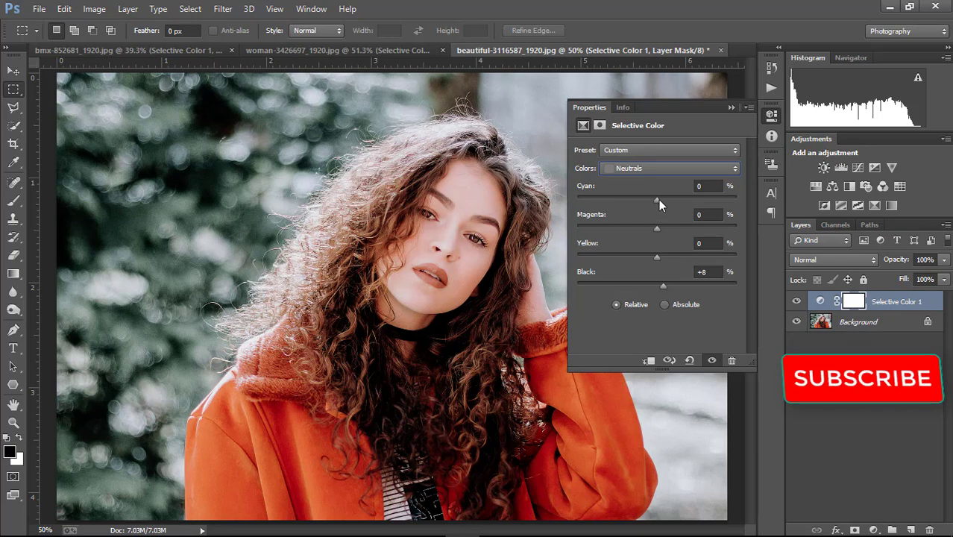
{"action": "mouse_move", "coordinate": [657, 199]}
{"action": "left_mouse_down"}
{"action": "mouse_move", "coordinate": [633, 197]}
{"action": "mouse_move", "coordinate": [686, 198]}
{"action": "left_mouse_up"}
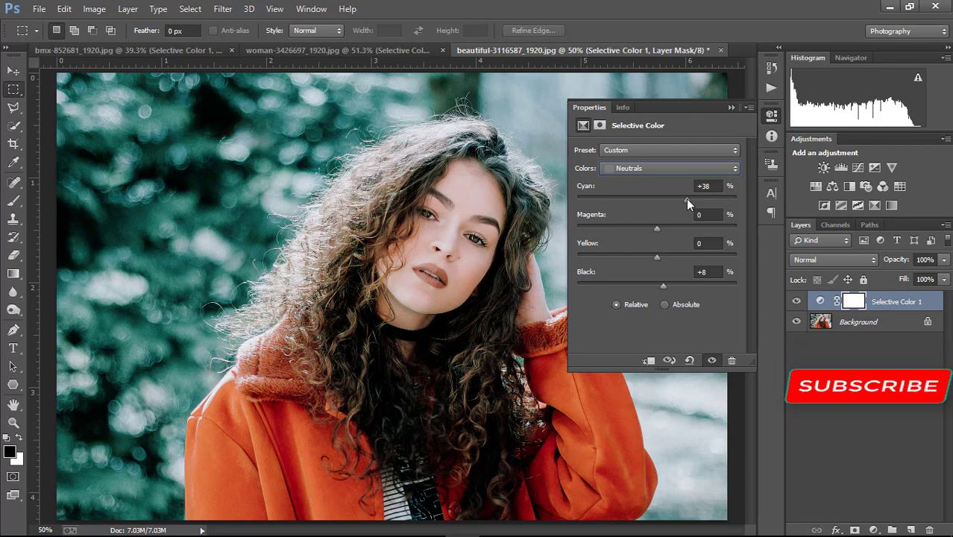
{"action": "mouse_move", "coordinate": [686, 199]}
{"action": "left_mouse_down"}
{"action": "mouse_move", "coordinate": [713, 200]}
{"action": "mouse_move", "coordinate": [688, 201]}
{"action": "left_mouse_up"}
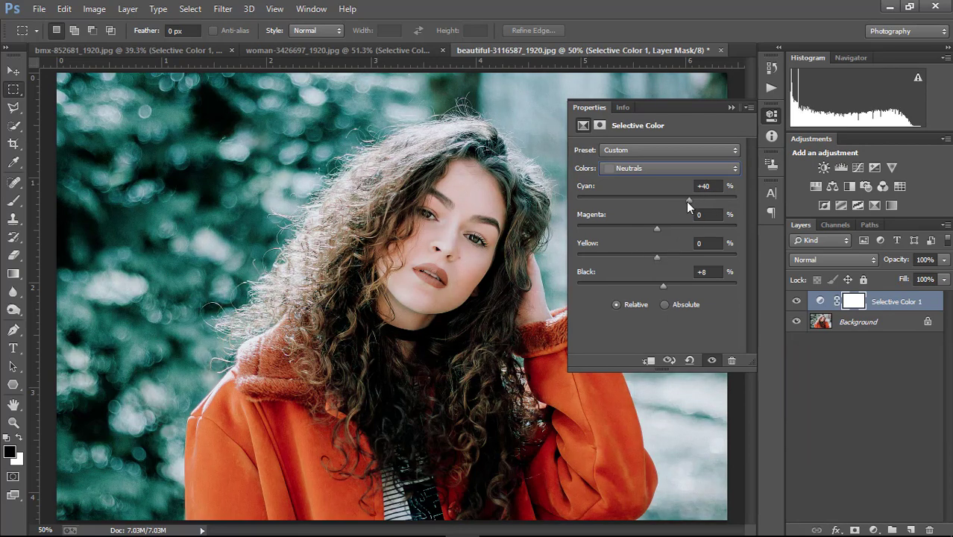
{"action": "mouse_move", "coordinate": [674, 199]}
{"action": "left_mouse_down"}
{"action": "mouse_move", "coordinate": [603, 200]}
{"action": "mouse_move", "coordinate": [667, 214]}
{"action": "left_mouse_up"}
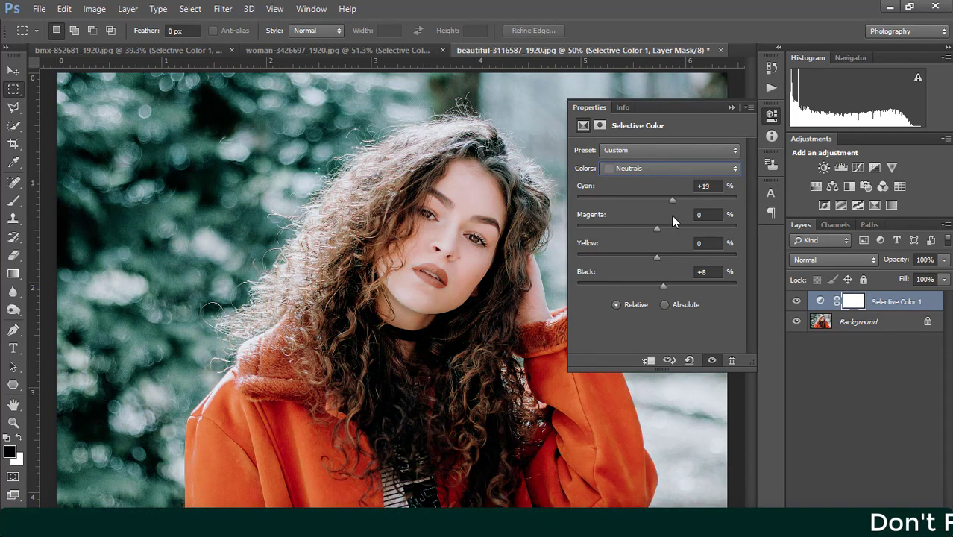
{"action": "left_click_drag", "start_coordinate": [667, 214], "coordinate": [672, 215]}
{"action": "left_click_drag", "start_coordinate": [656, 257], "coordinate": [643, 257]}
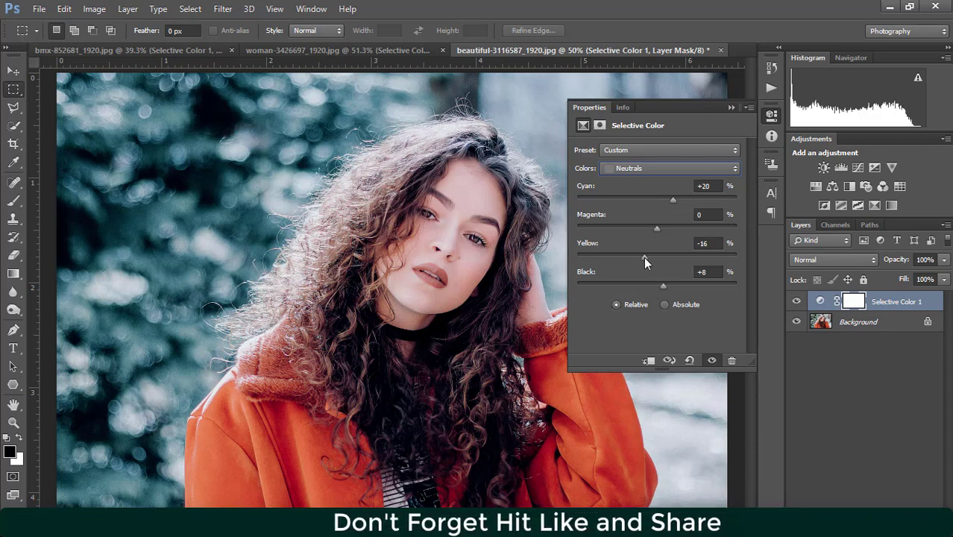
{"action": "left_click_drag", "start_coordinate": [644, 256], "coordinate": [645, 258]}
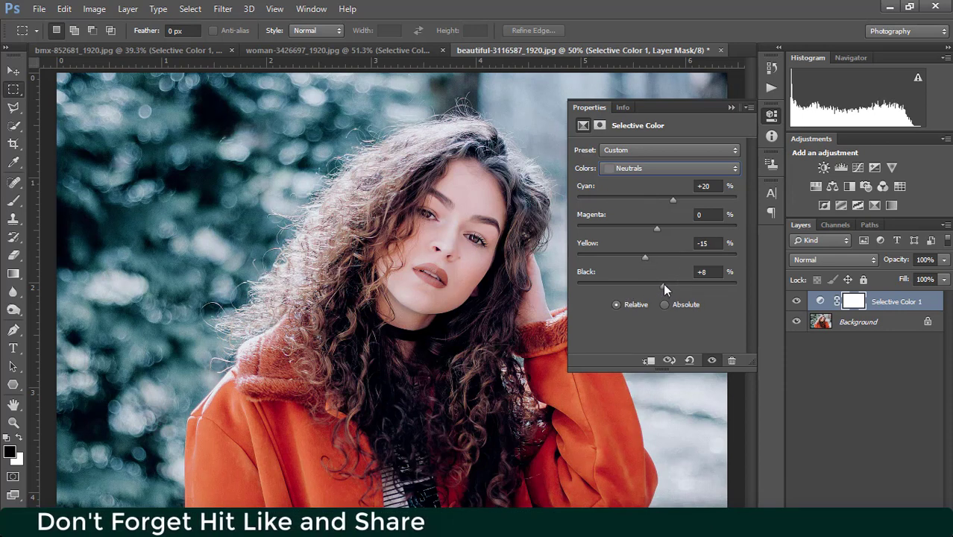
{"action": "left_click", "coordinate": [633, 169]}
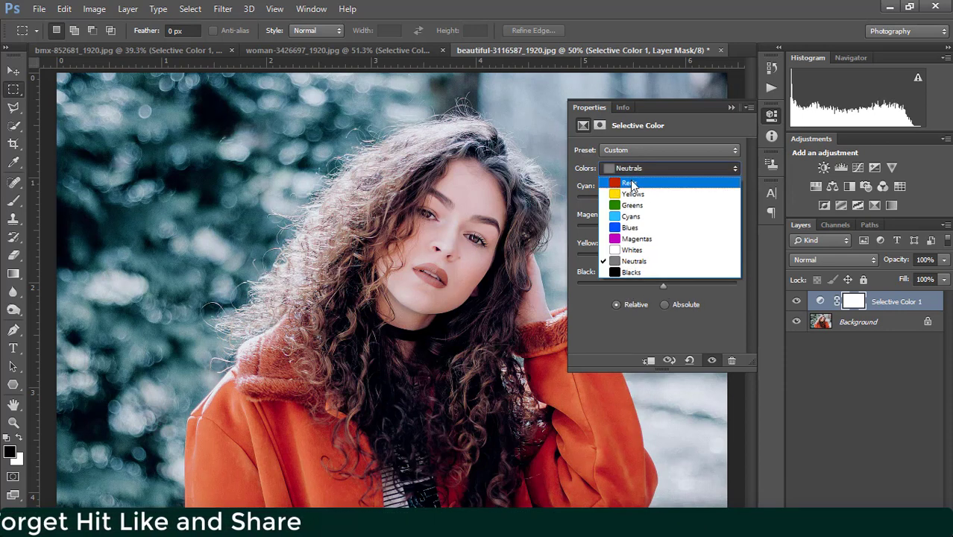
Toggle the Selective Color 1 layer off and on to compare with the original
{"action": "left_click", "coordinate": [635, 132]}
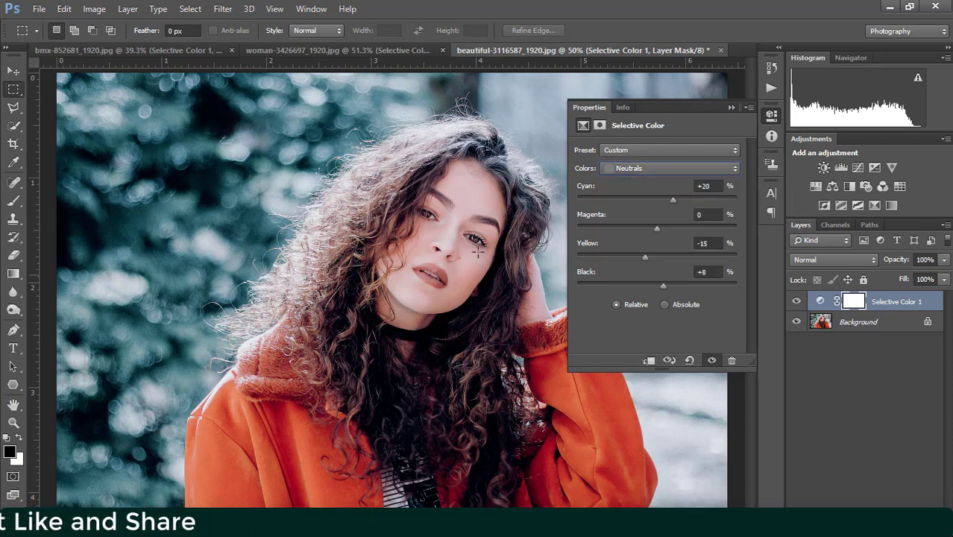
{"action": "left_click", "coordinate": [796, 302]}
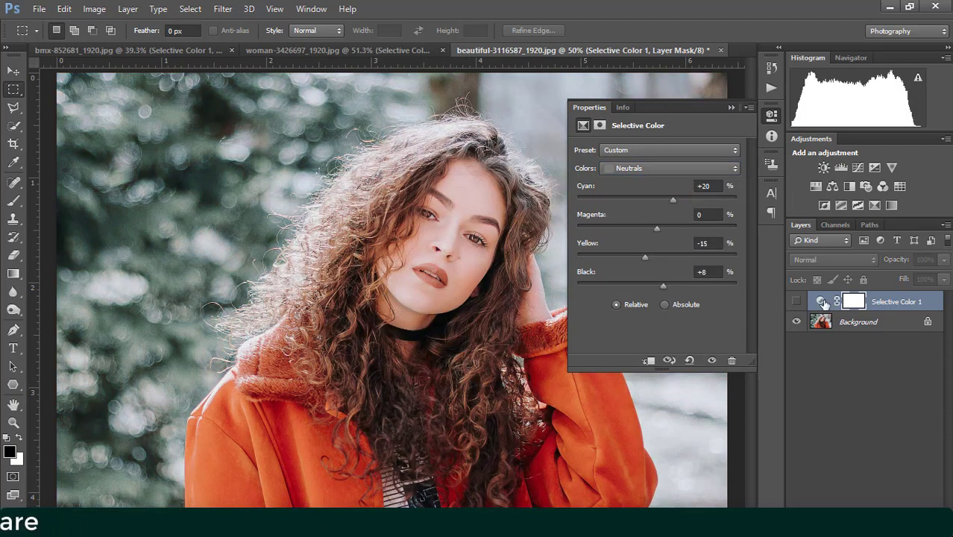
{"action": "left_click", "coordinate": [796, 302]}
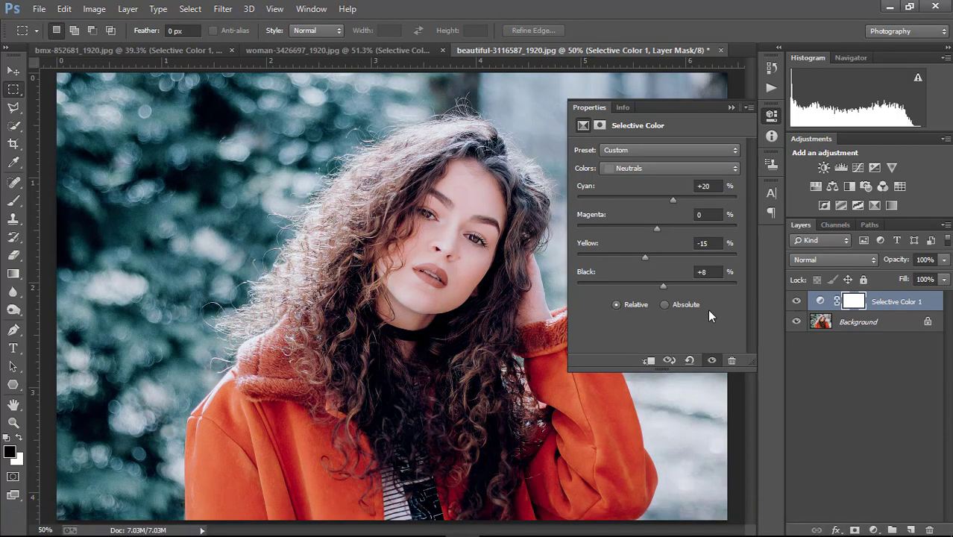
Set the Reds range to Cyan -14%, Yellow +10% and Black +11%
{"action": "left_click", "coordinate": [639, 174]}
{"action": "left_click", "coordinate": [630, 178]}
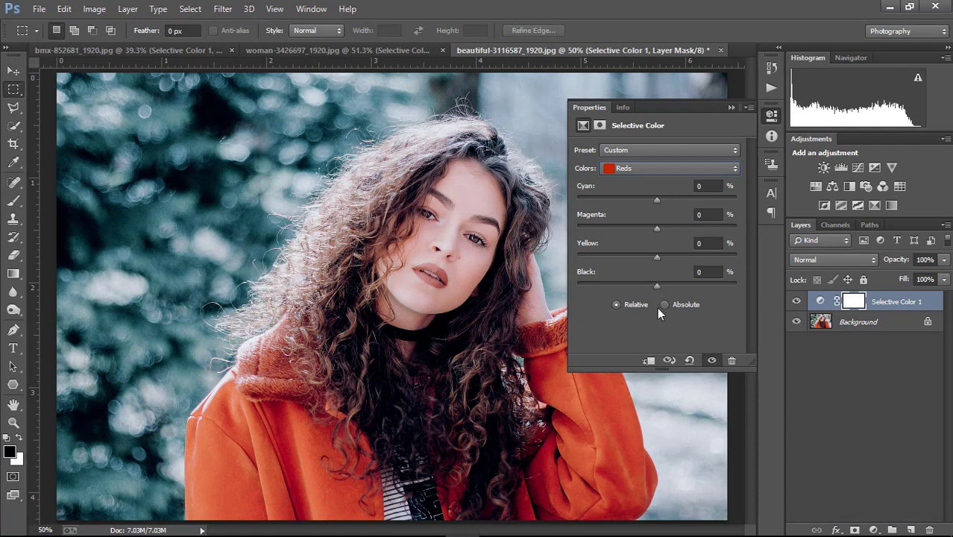
{"action": "left_click_drag", "start_coordinate": [657, 285], "coordinate": [664, 285]}
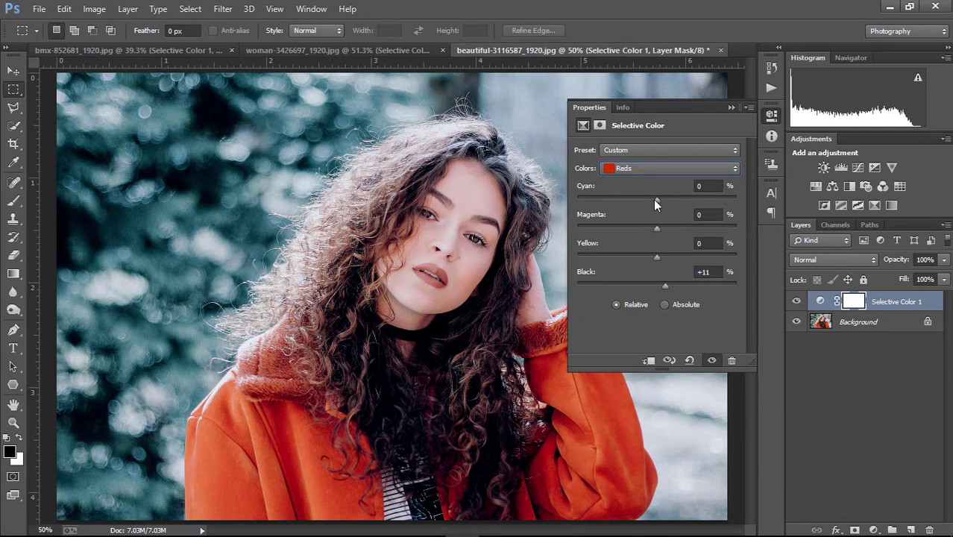
{"action": "left_click_drag", "start_coordinate": [655, 199], "coordinate": [646, 199]}
{"action": "left_click_drag", "start_coordinate": [657, 256], "coordinate": [664, 255]}
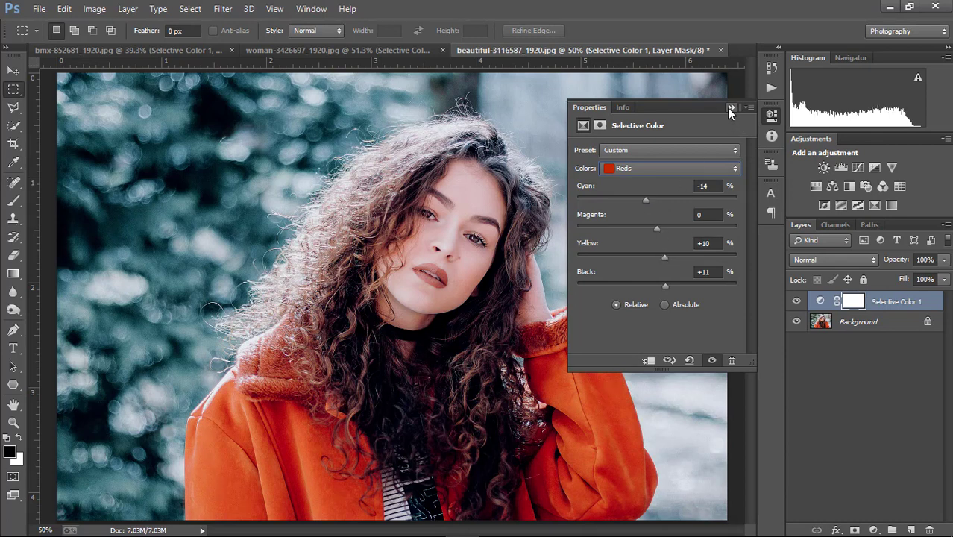
Raise the Blacks range's Black to +26% and collapse the Properties panel
{"action": "left_click", "coordinate": [614, 170]}
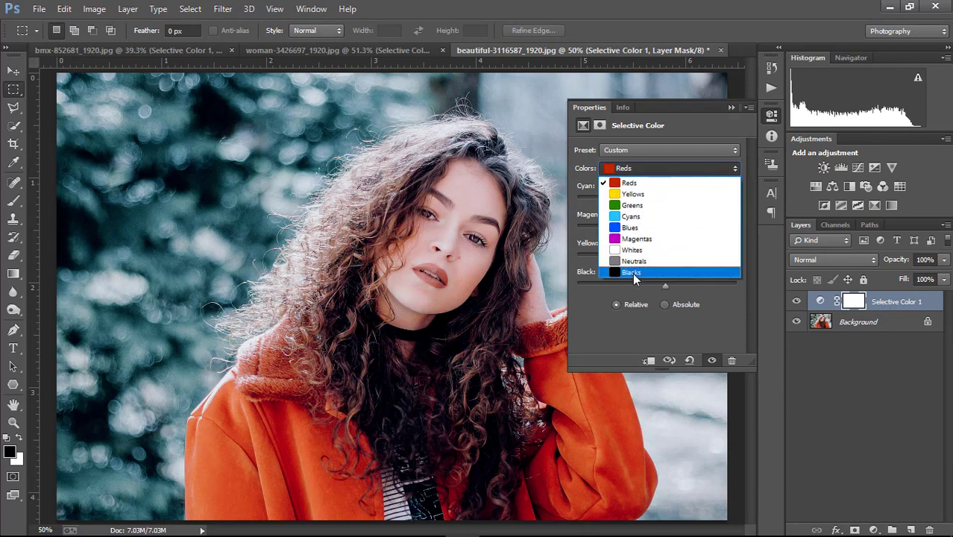
{"action": "left_click", "coordinate": [633, 273]}
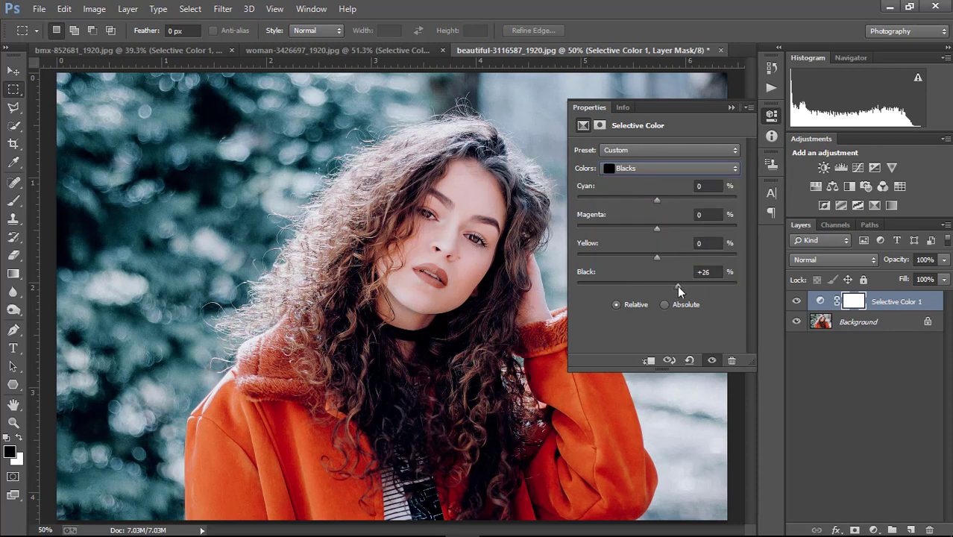
{"action": "left_click_drag", "start_coordinate": [656, 201], "coordinate": [664, 208]}
{"action": "left_click", "coordinate": [731, 107]}
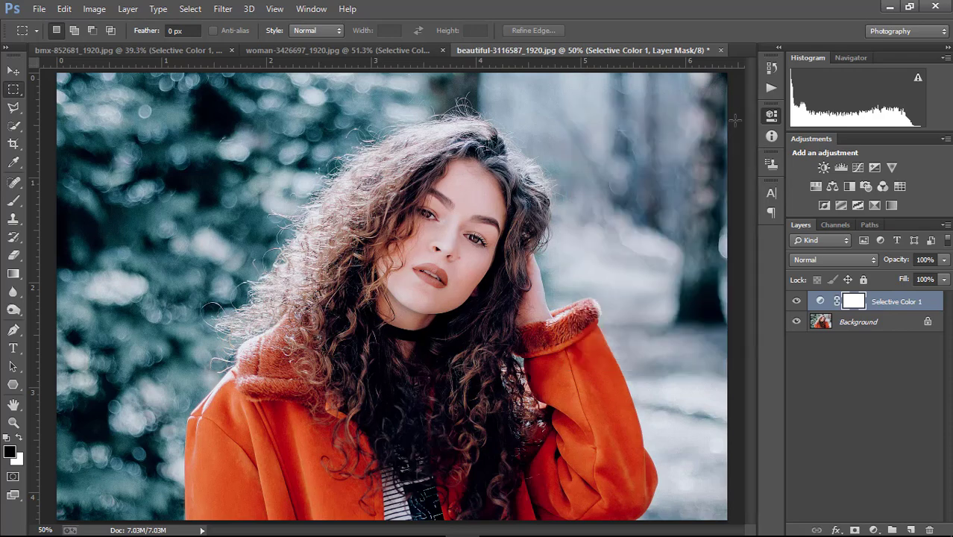
{"action": "left_click", "coordinate": [796, 302]}
{"action": "left_click", "coordinate": [796, 301]}
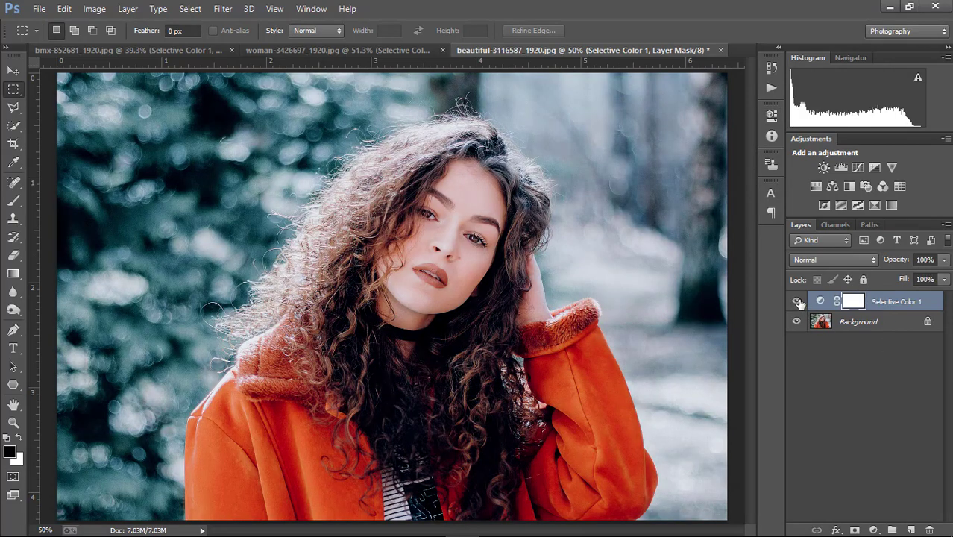